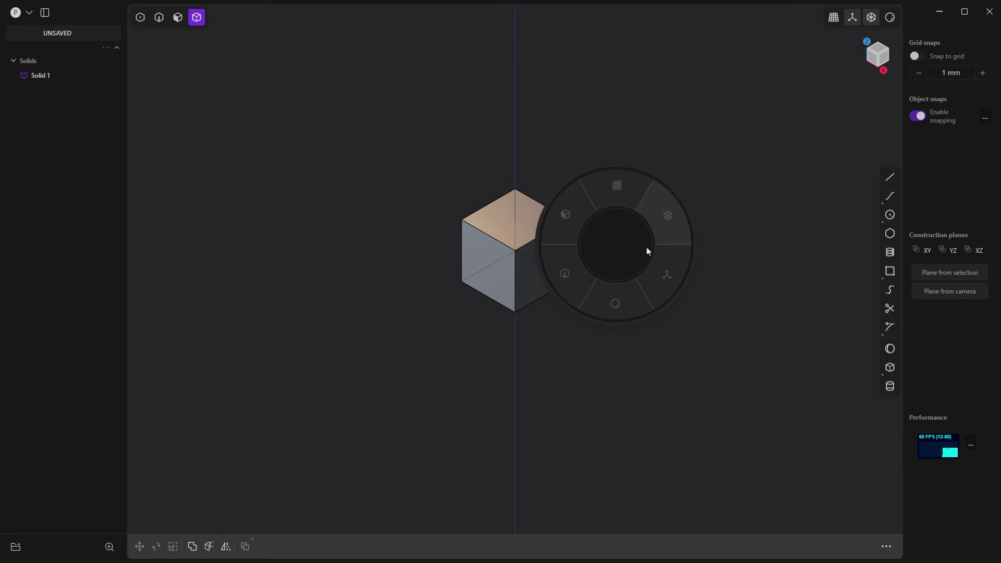
Add Square, Raise degree and Toggle points to the radial menu from command search.
left_click(612, 248)
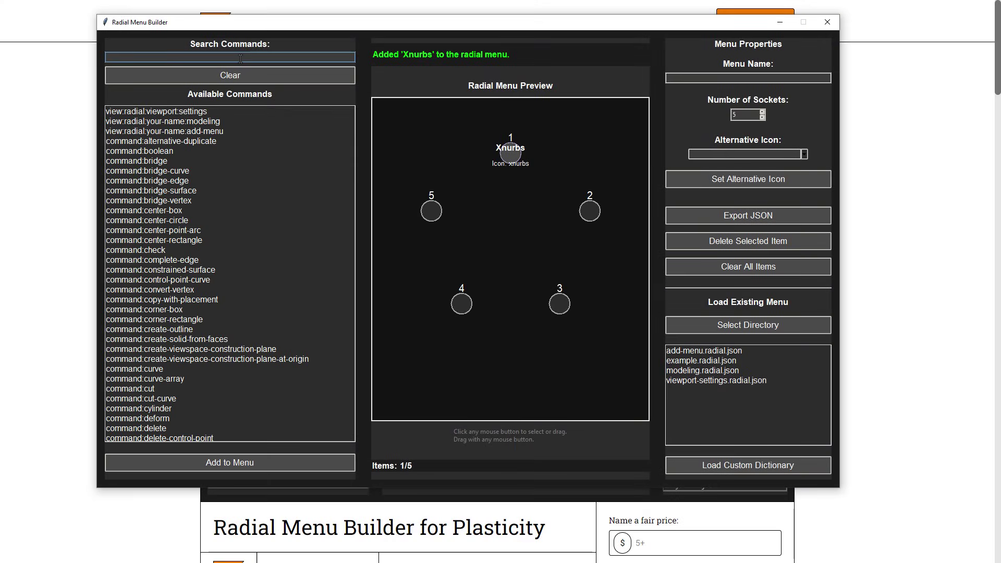
type("squa")
double_click(178, 141)
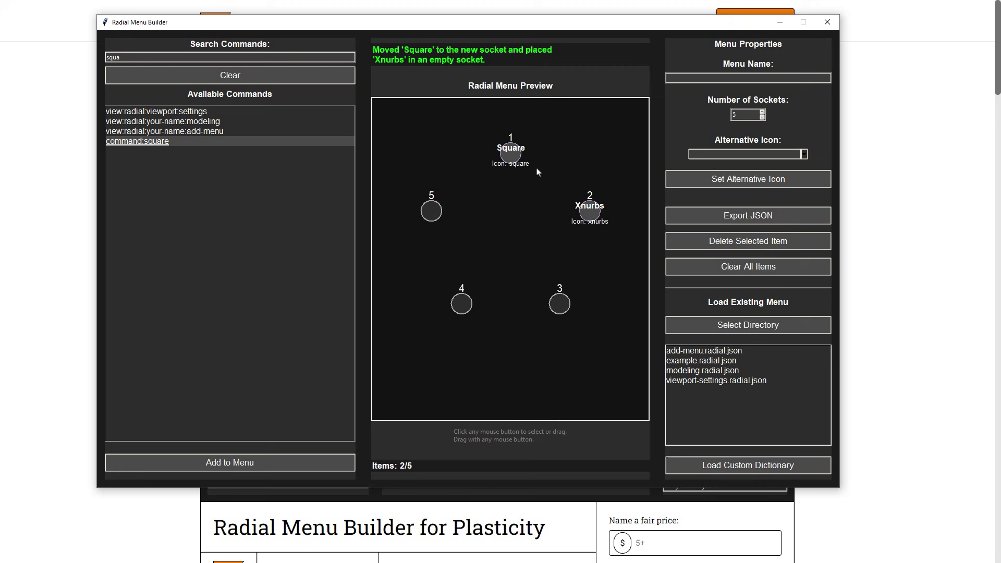
left_click(230, 76)
type("raise")
double_click(156, 140)
left_click(229, 76)
type("toggle")
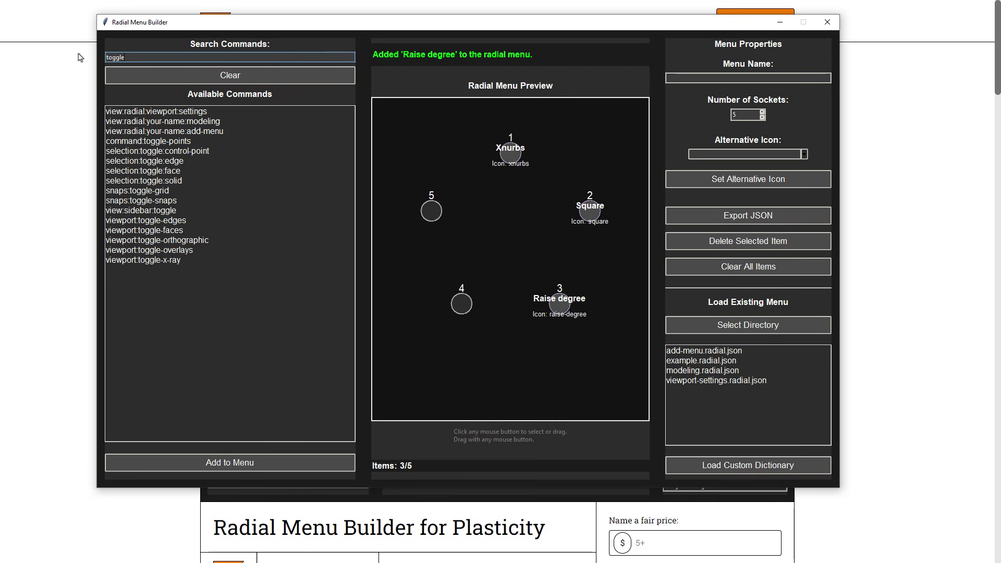
double_click(148, 141)
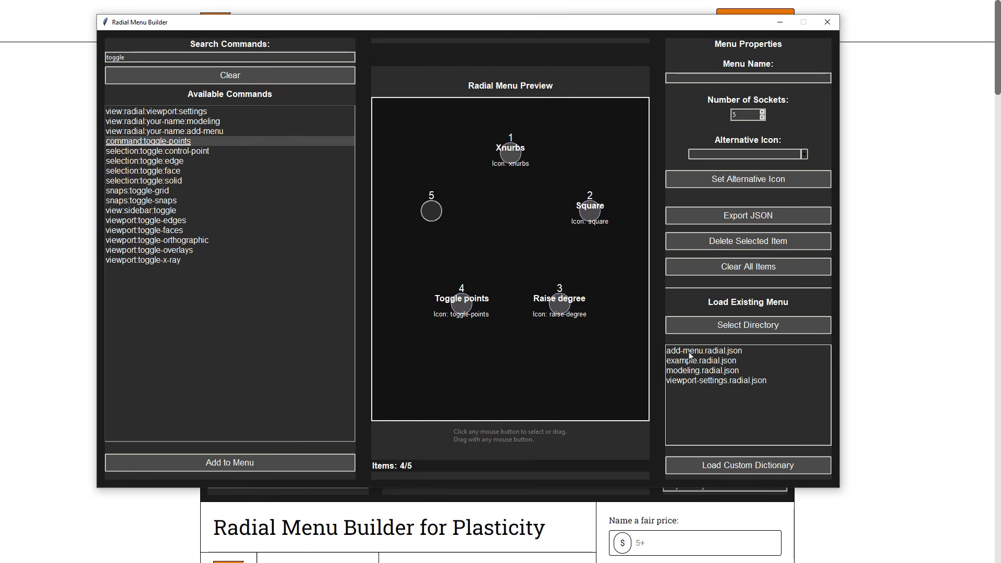
Nest the viewport settings menu in socket 5, move Cylinder to socket 1 and Corner Box to socket 10.
left_click_drag(156, 111, 434, 236)
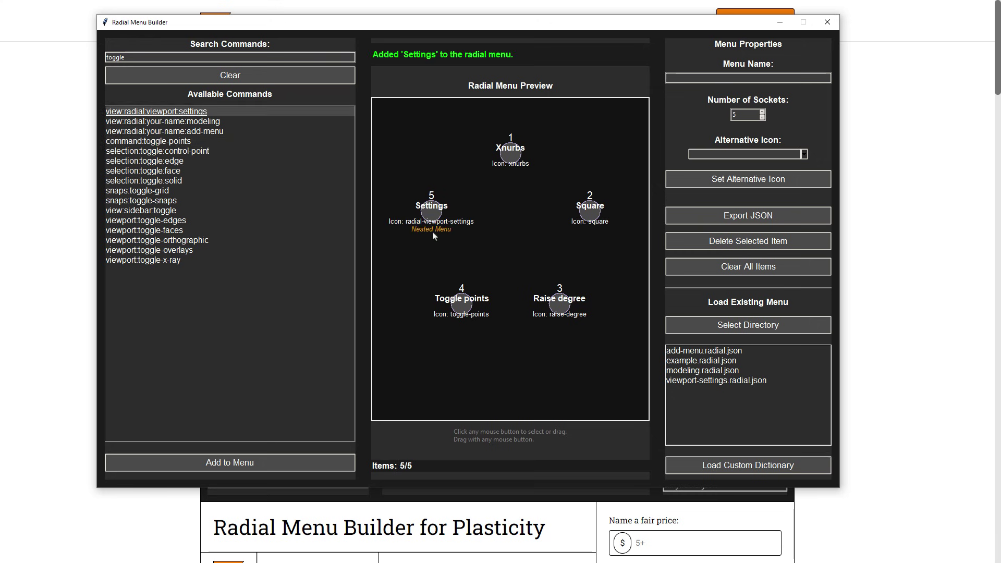
left_click(727, 243)
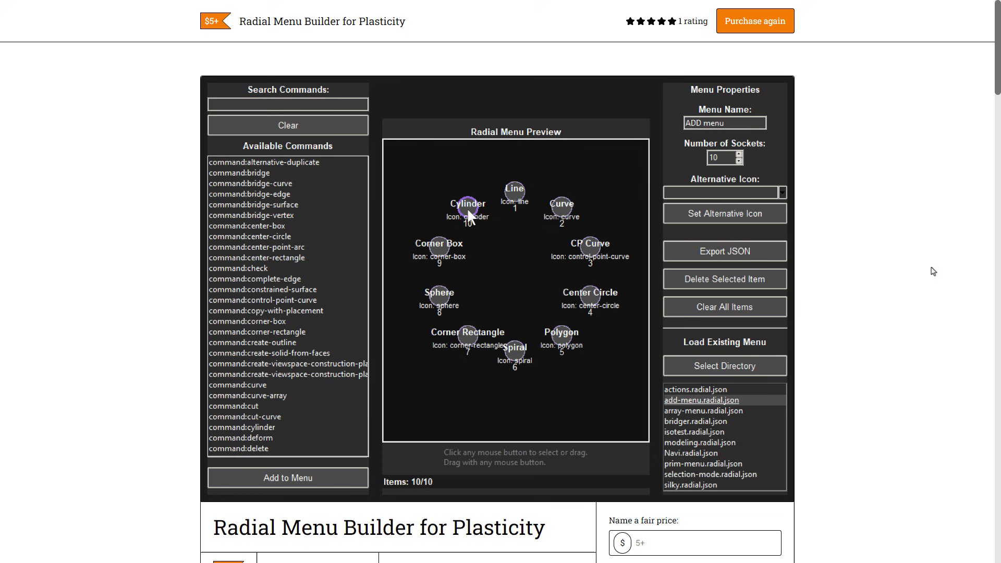
left_click_drag(467, 207, 514, 191)
left_click_drag(439, 247, 469, 207)
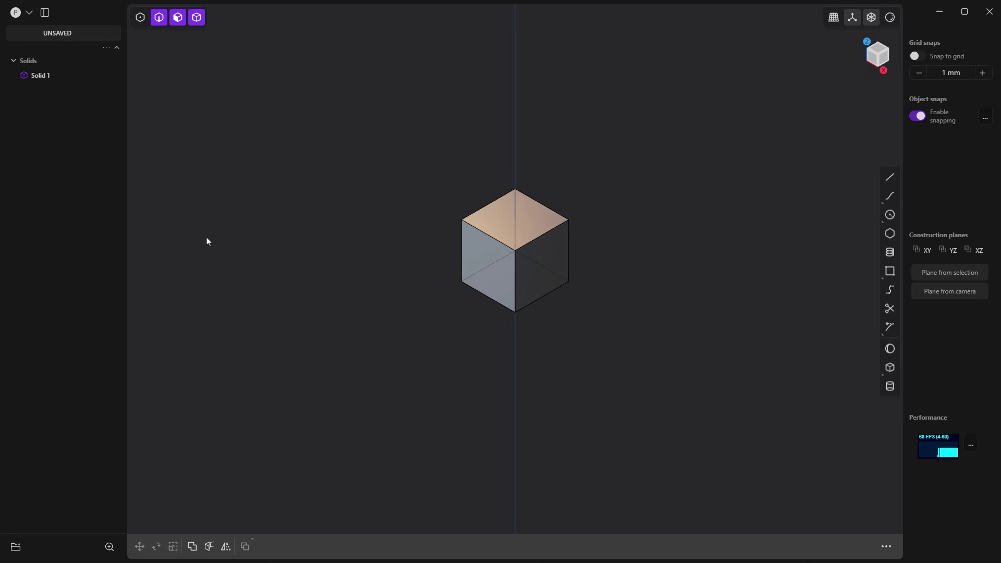
Try selection modes 1, 3 and 4, then combine modes with Shift+1, Shift+2 and Shift+3.
left_click(29, 13)
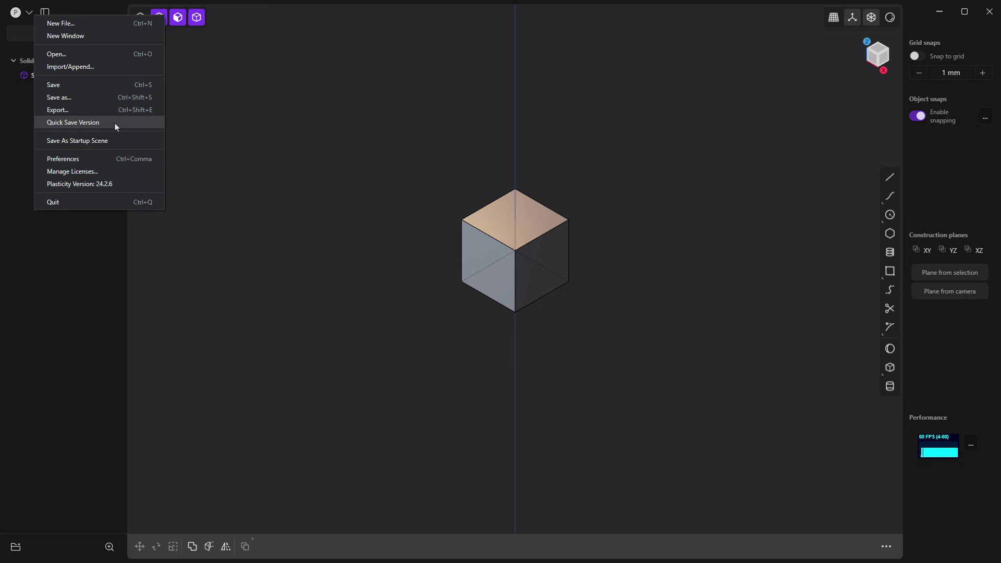
left_click(365, 139)
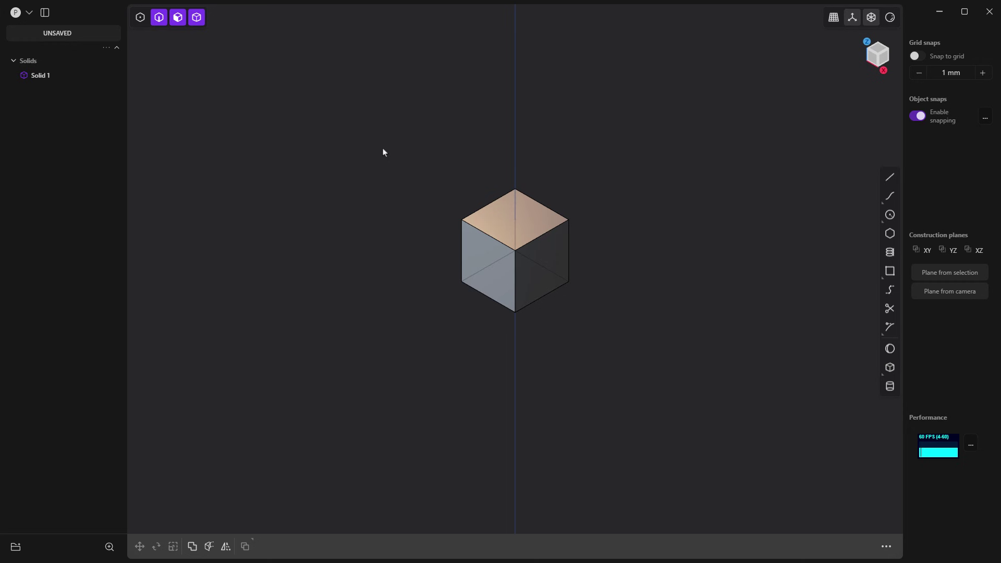
key("1")
key("3")
key("4")
key("shift+1")
key("shift+2")
key("shift+3")
Remove the pinned Vi favourite from the command search list.
key("f")
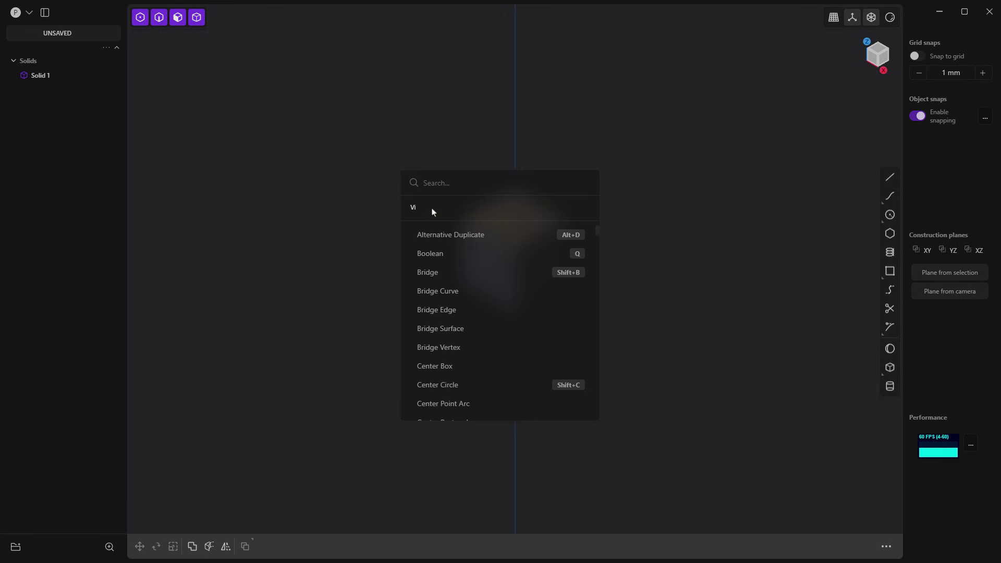
left_click(412, 210)
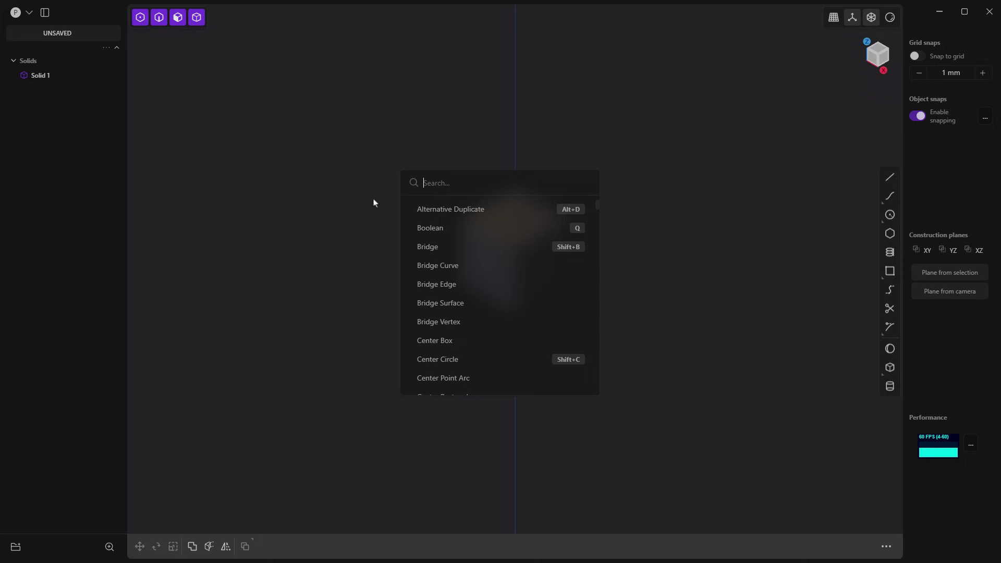
left_click(373, 202)
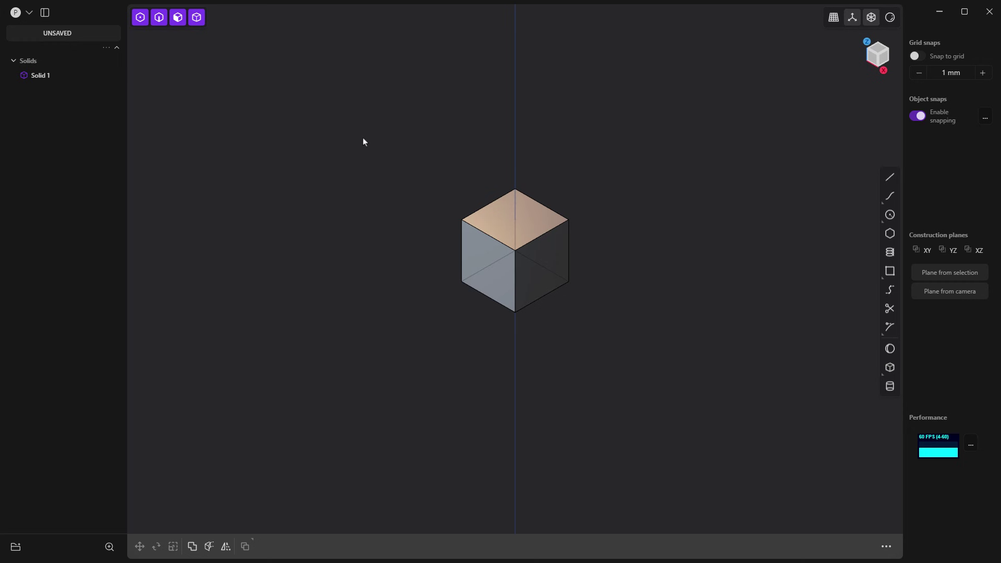
Search commands for 'rad', close the search, and switch to the manual's Radial Menu page.
type("f")
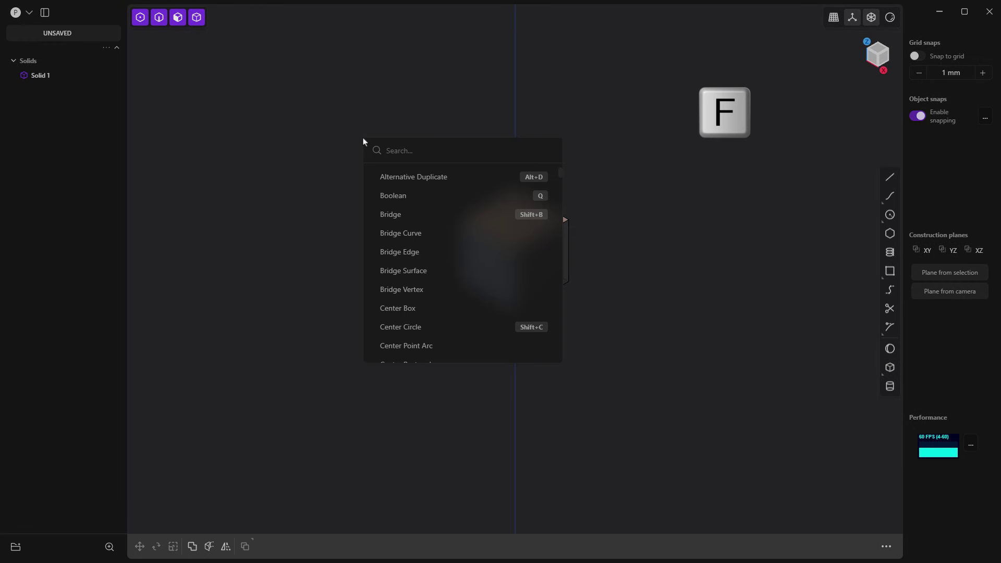
type("rad")
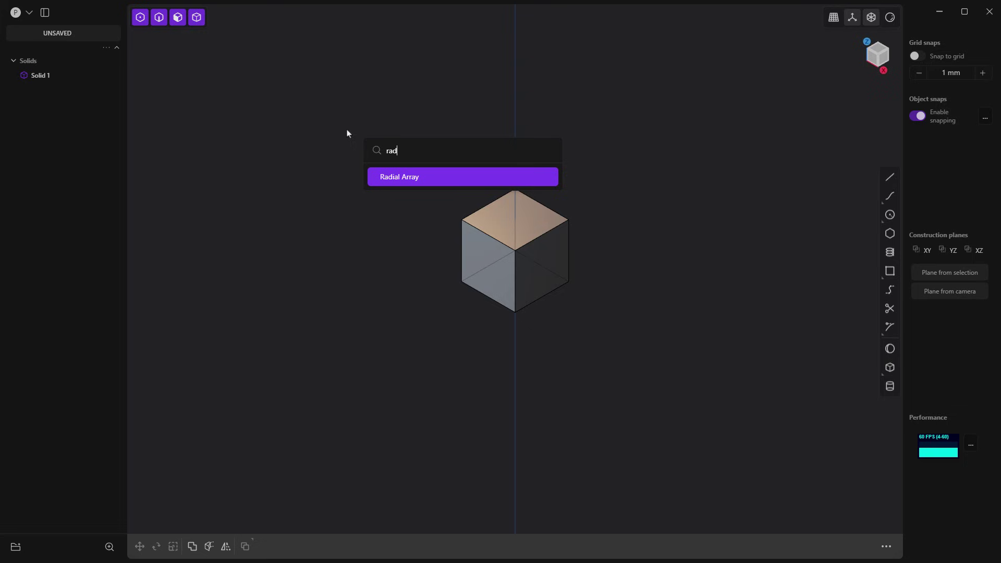
left_click(348, 133)
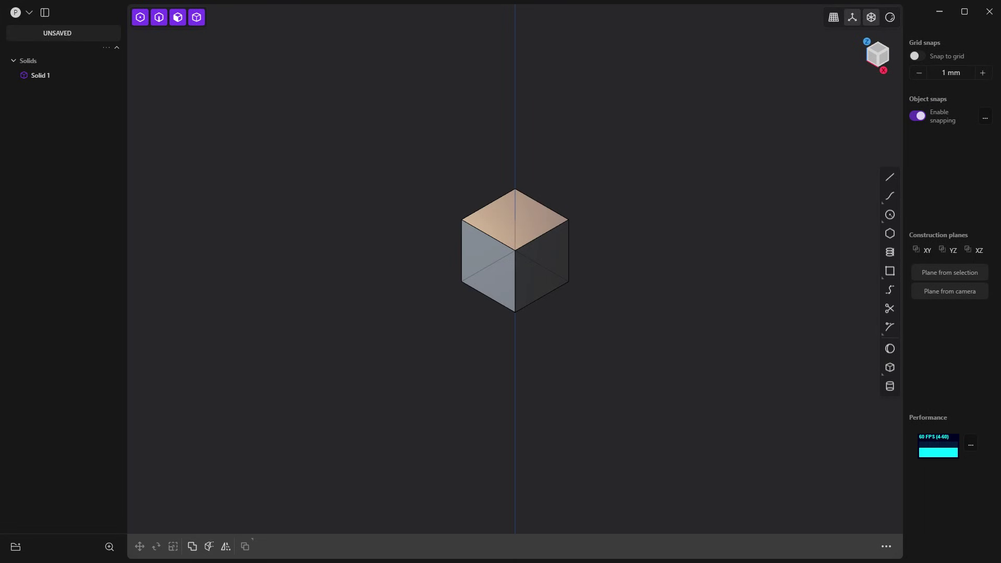
key("alt+Tab")
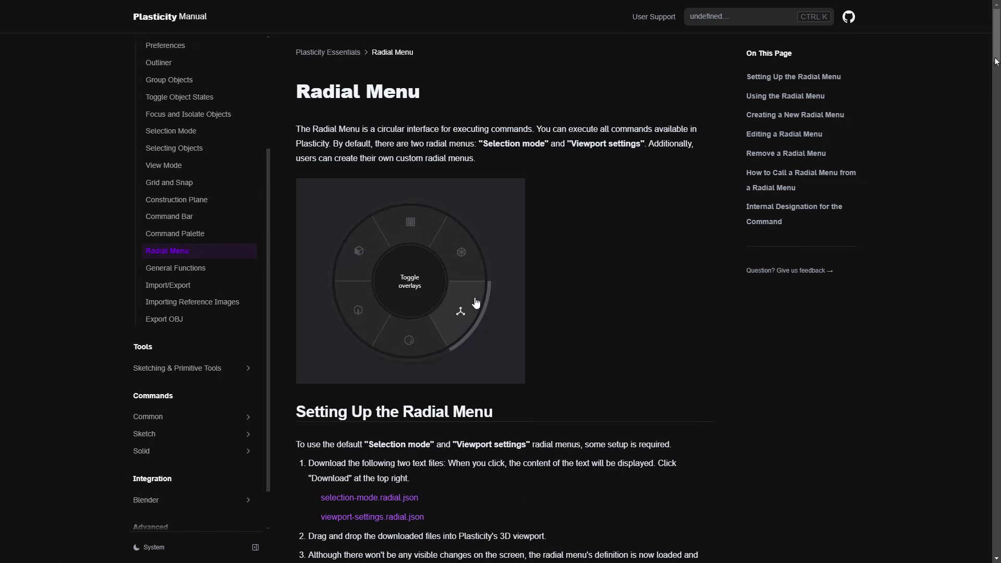
scroll(996, 50, "down", 1)
left_click_drag(997, 50, 987, 379)
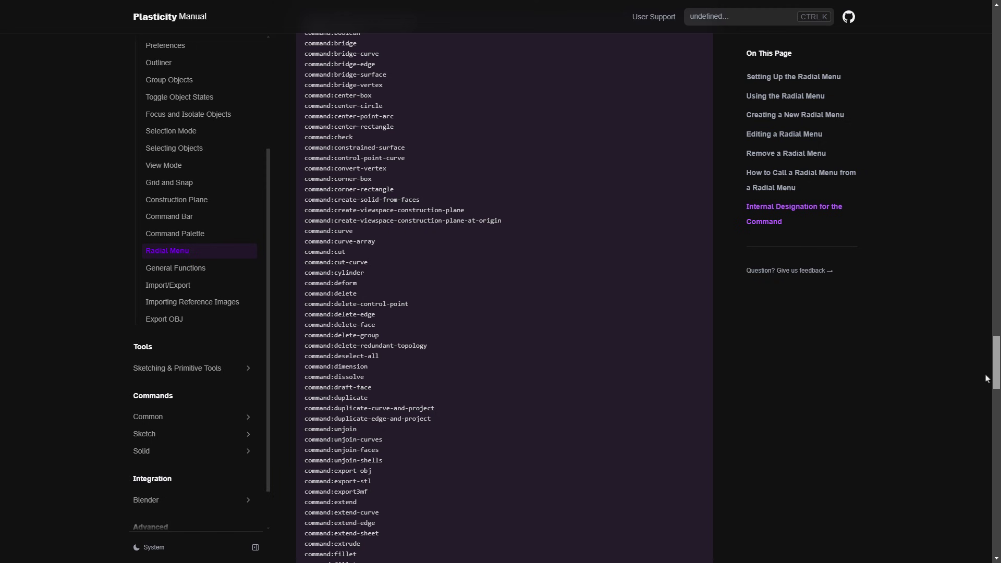
left_click_drag(987, 379, 999, 2)
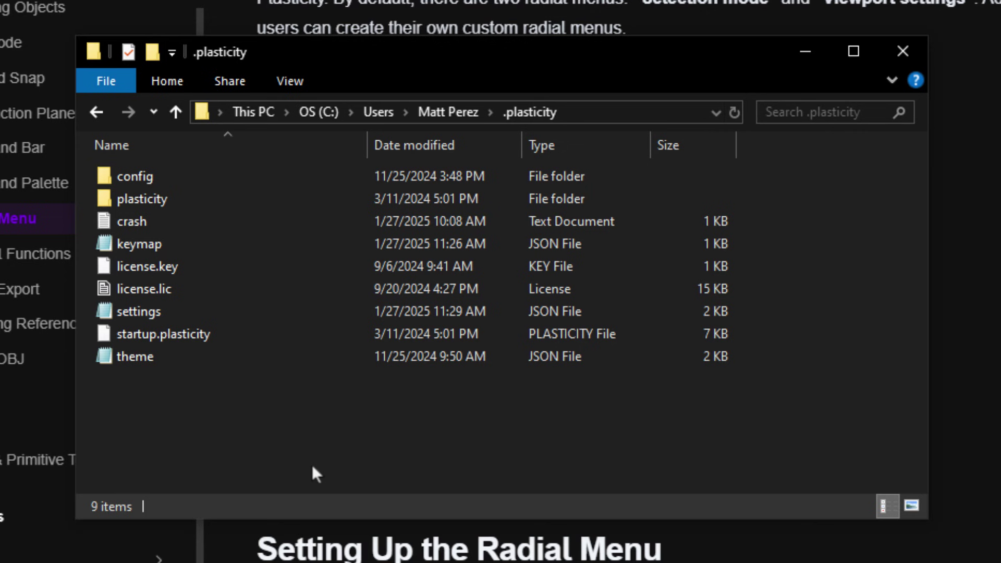
Create a new folder named 'radials' in .plasticity and open it.
right_click(169, 400)
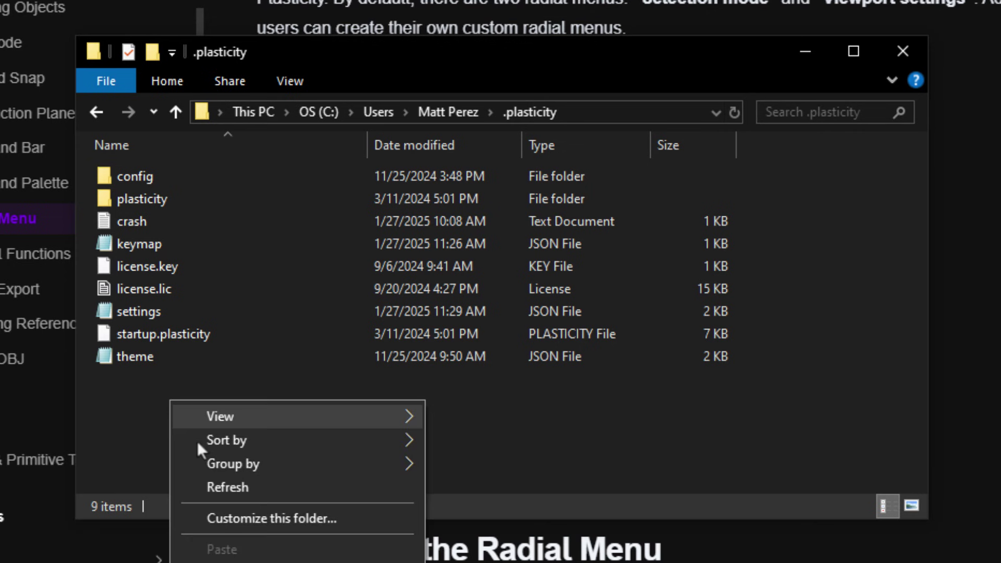
mouse_move(235, 561)
left_click(484, 465)
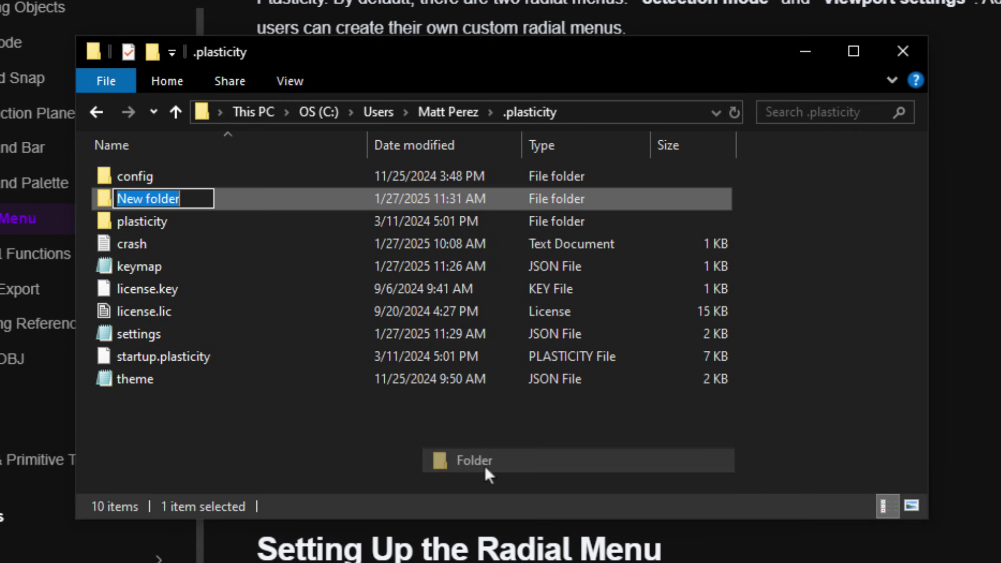
type("radials")
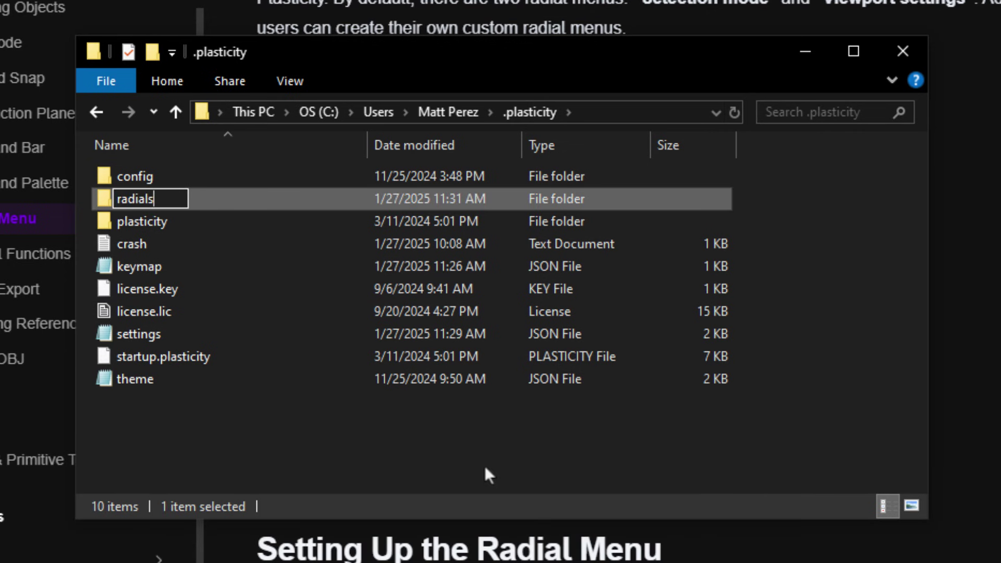
key("Return")
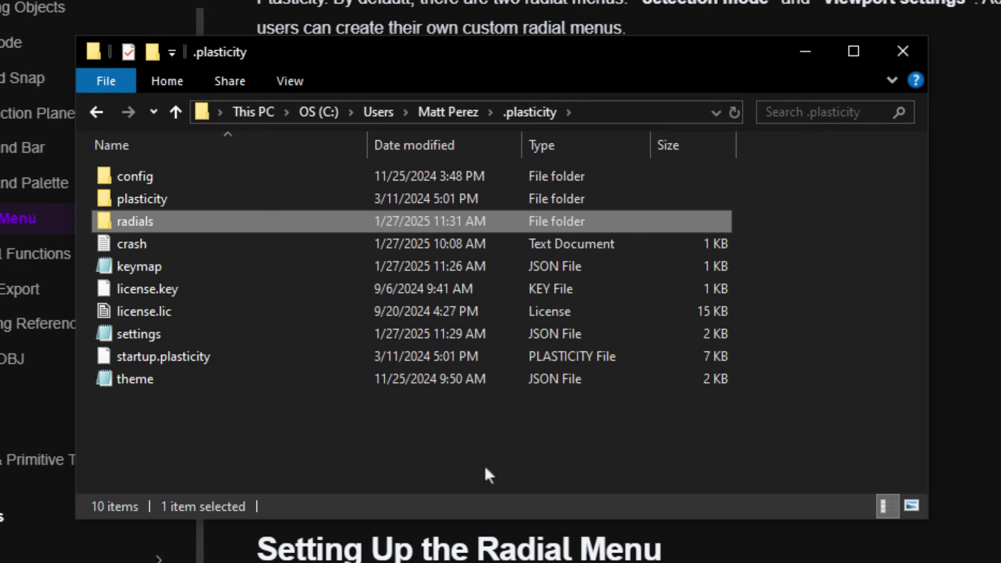
double_click(137, 222)
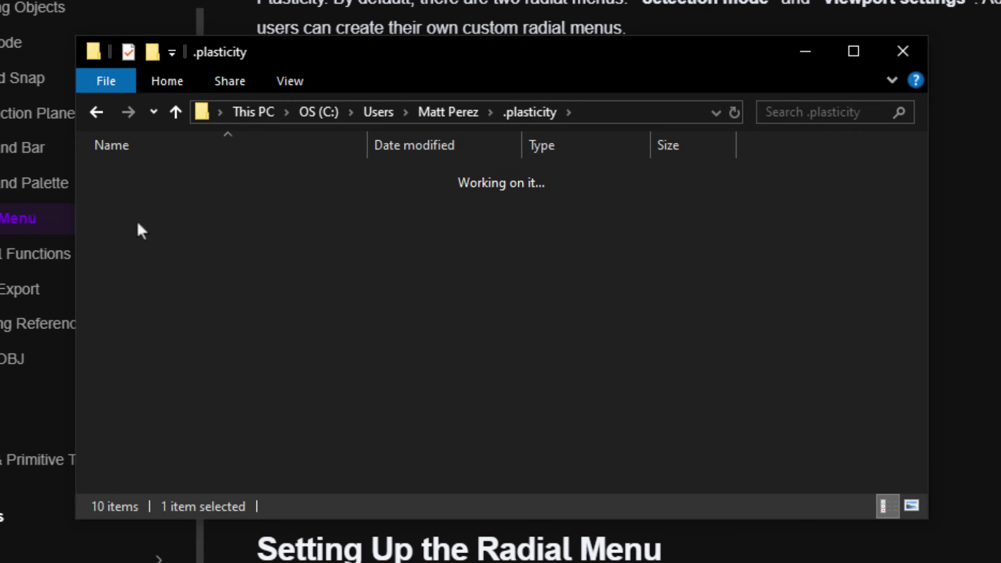
Read the Selection mode JSON in Notepad, listing Control Point, Solid, Edge and Face items.
key("alt+Tab")
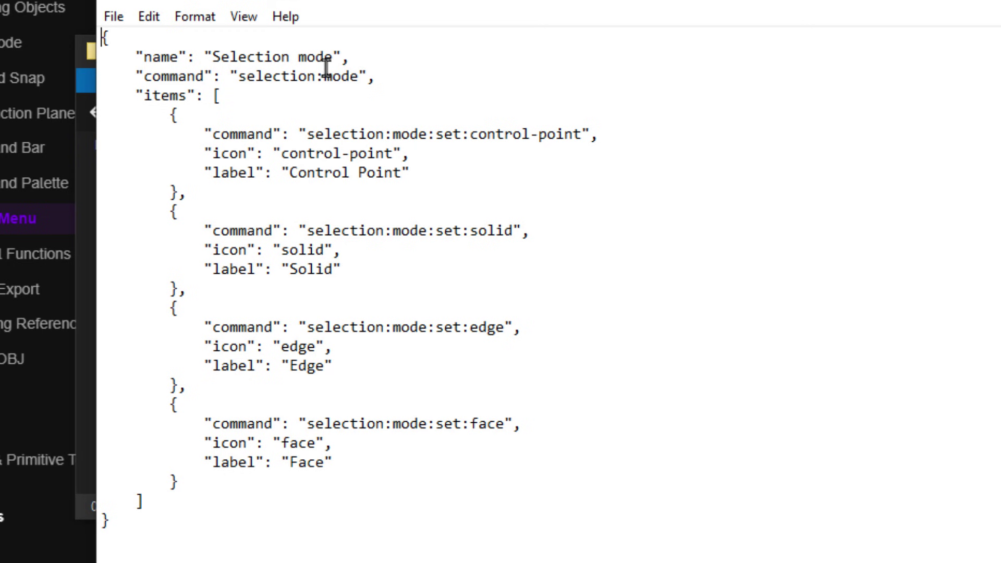
left_click_drag(325, 58, 246, 58)
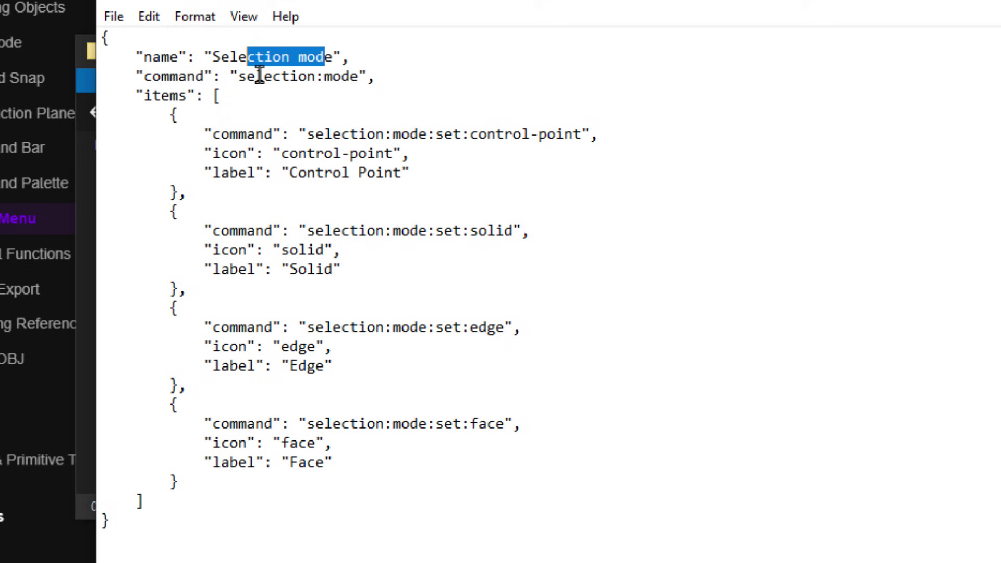
left_click(469, 122)
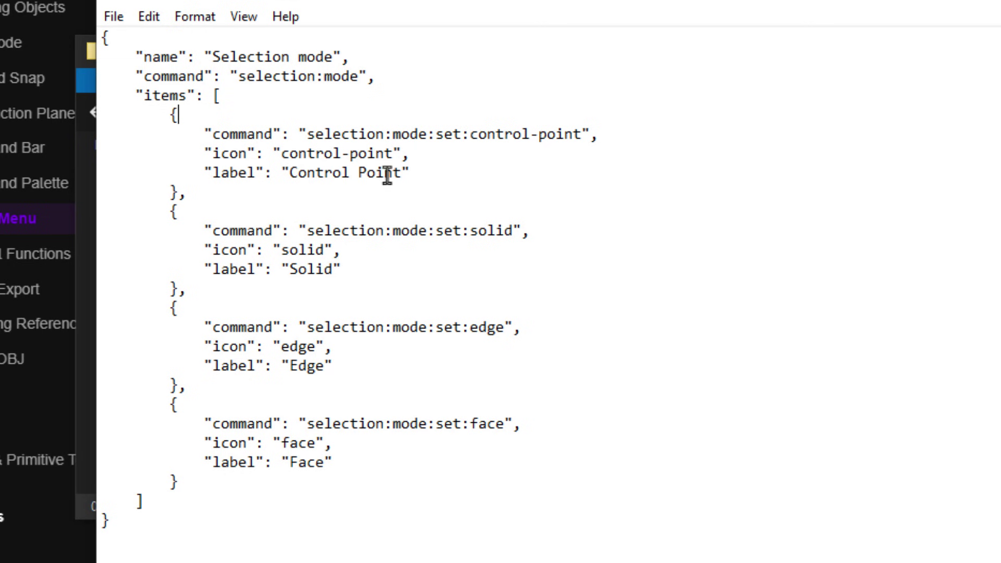
Copy the selection-mode and viewport-settings .radial.json files into the radials folder.
key("alt+F4")
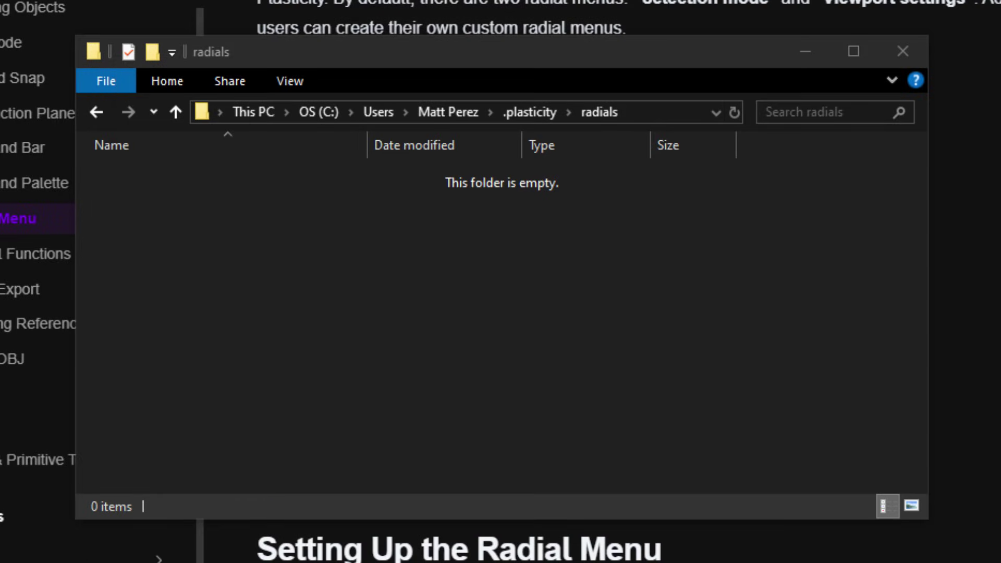
key("alt+Tab")
left_click_drag(0, 261, 290, 301)
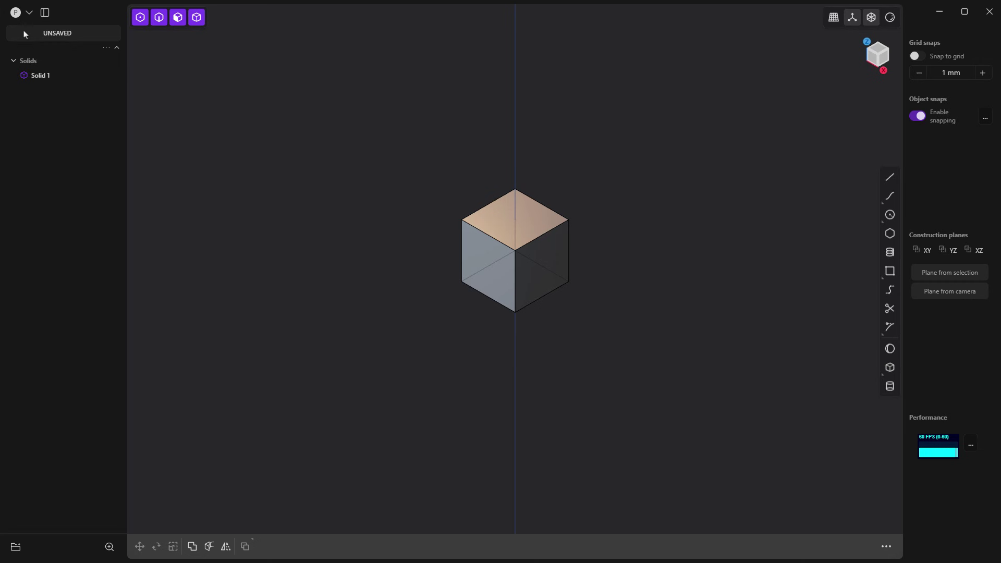
Switch to Plasticity and reload it with Ctrl+Shift+R.
left_click(27, 14)
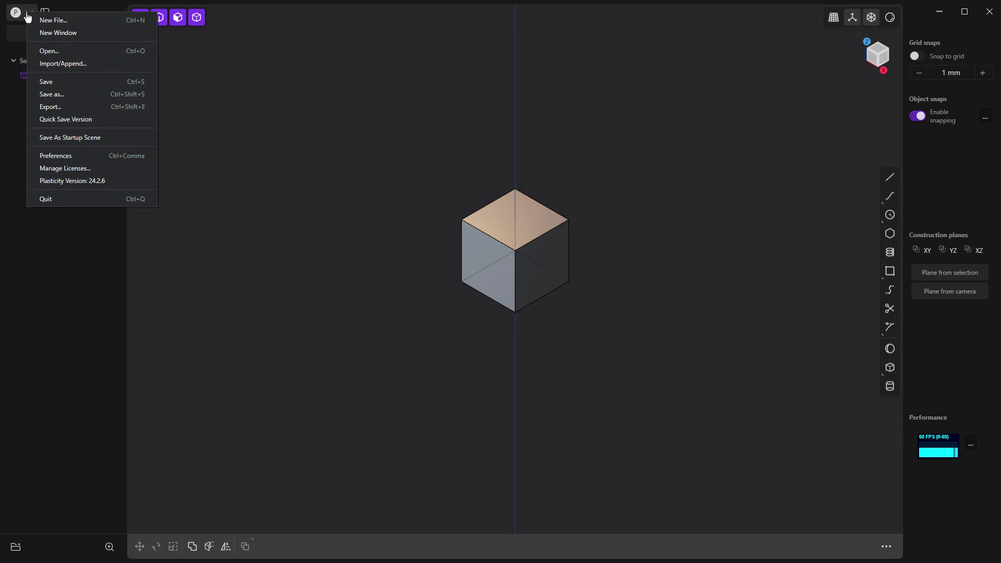
key("ctrl+shift+r")
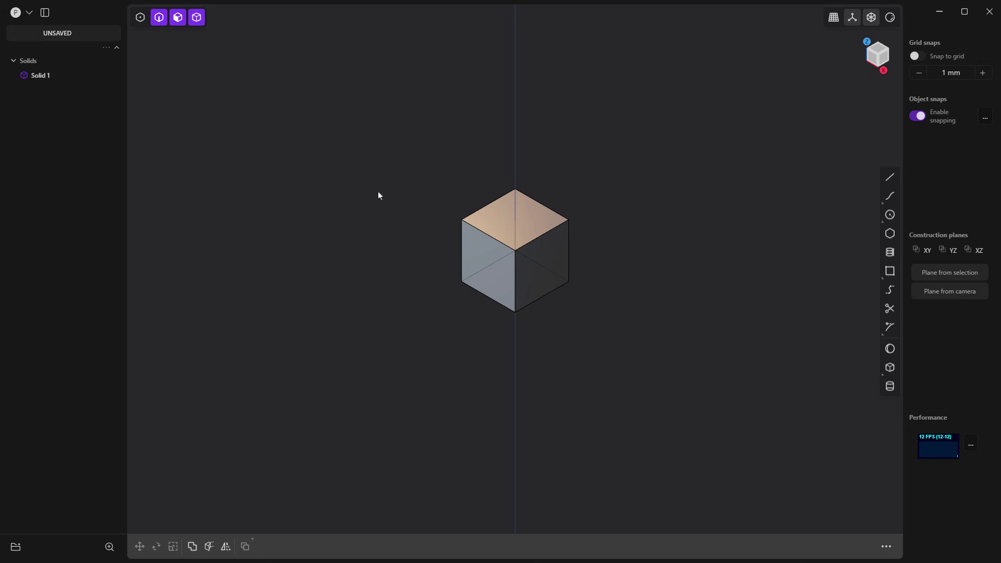
Open 'Radial menu: Selection mode' by searching 'rad' in the command palette.
type("f")
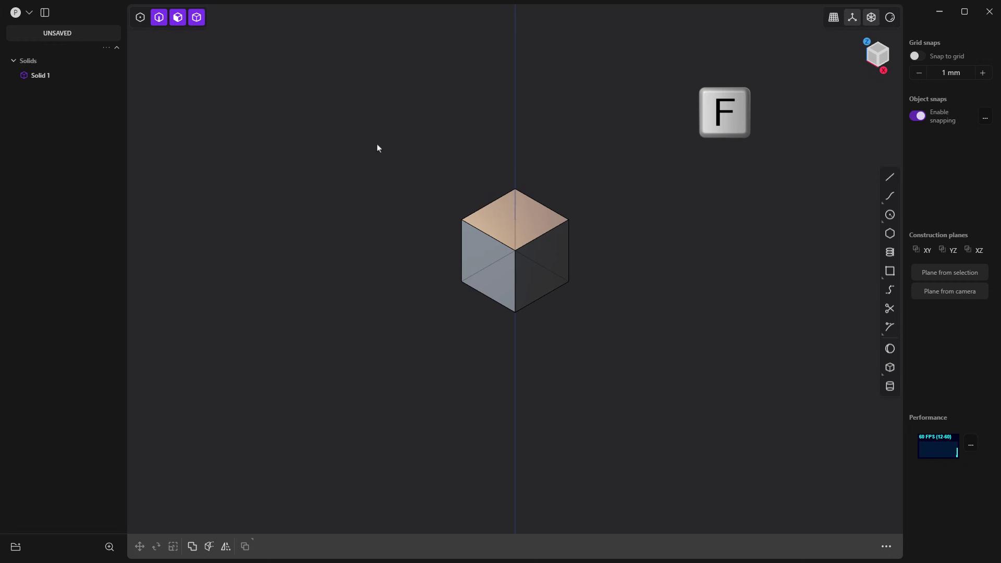
type("rad")
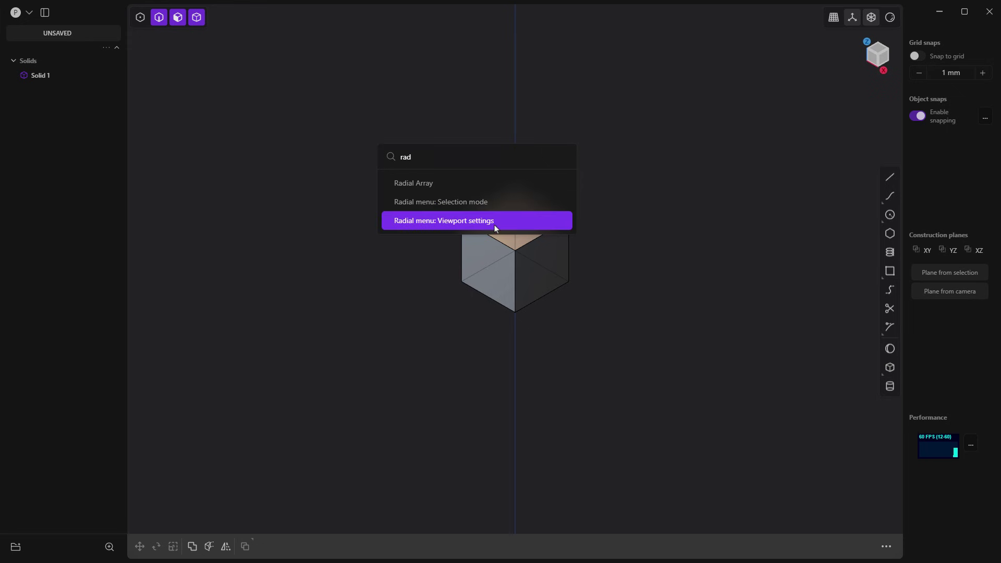
left_click(496, 205)
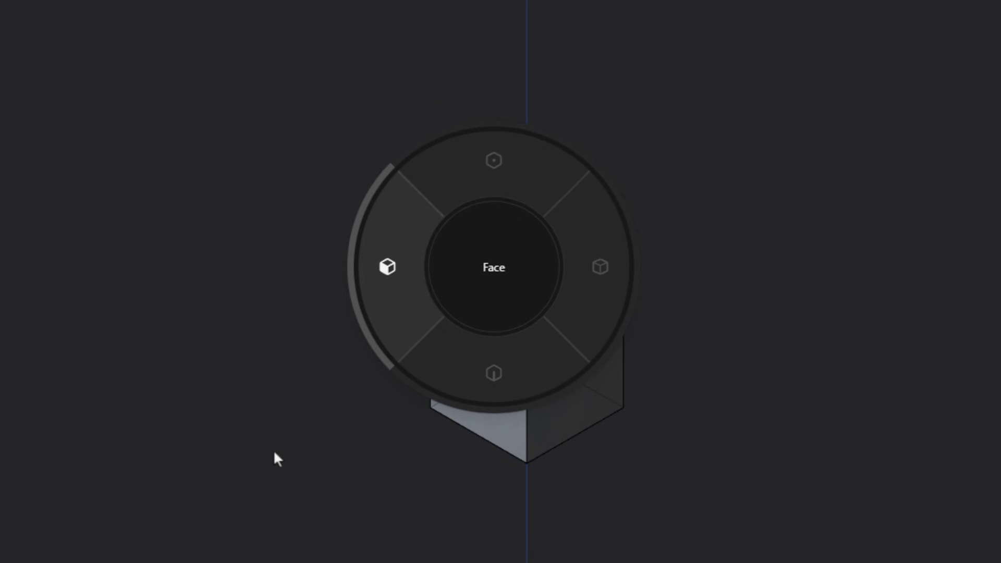
Limit selection to whole solids, then open and dismiss the Viewport settings radial menu.
left_click(812, 376)
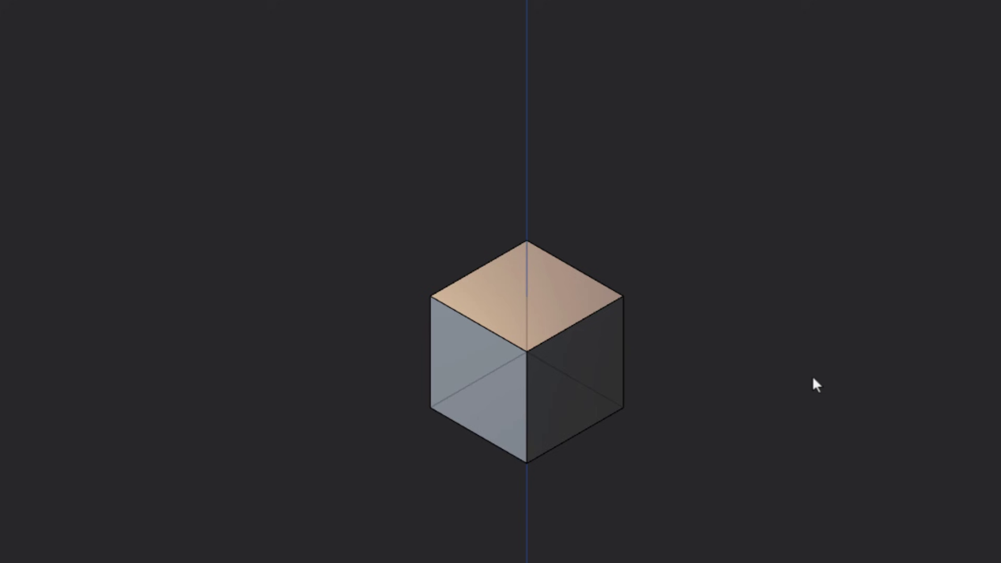
type("f")
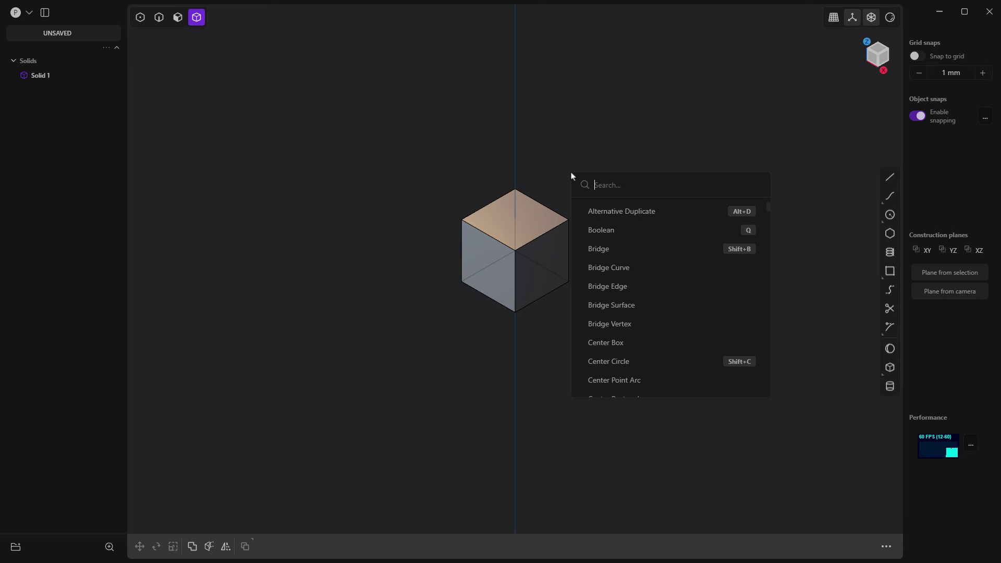
type("radi")
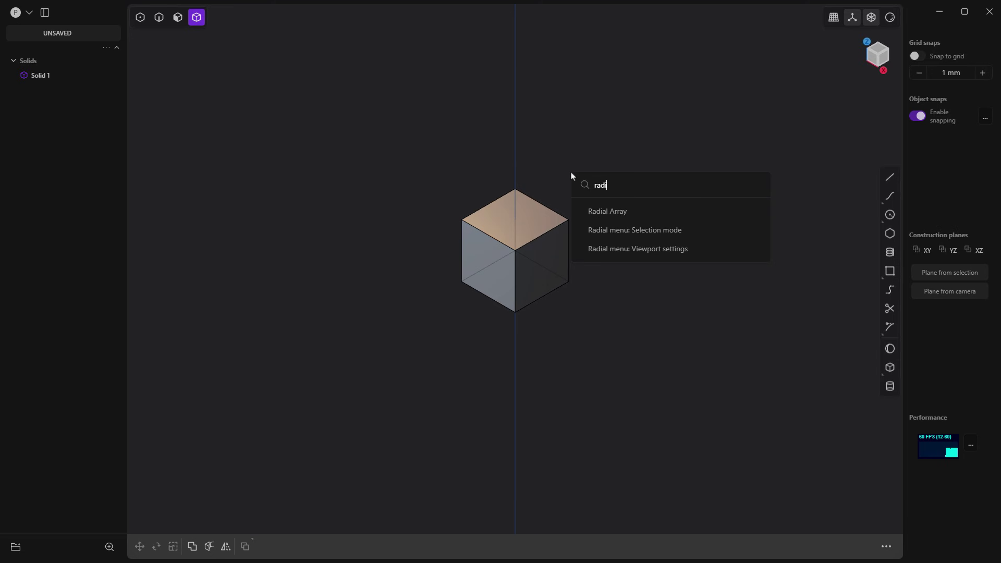
left_click(617, 248)
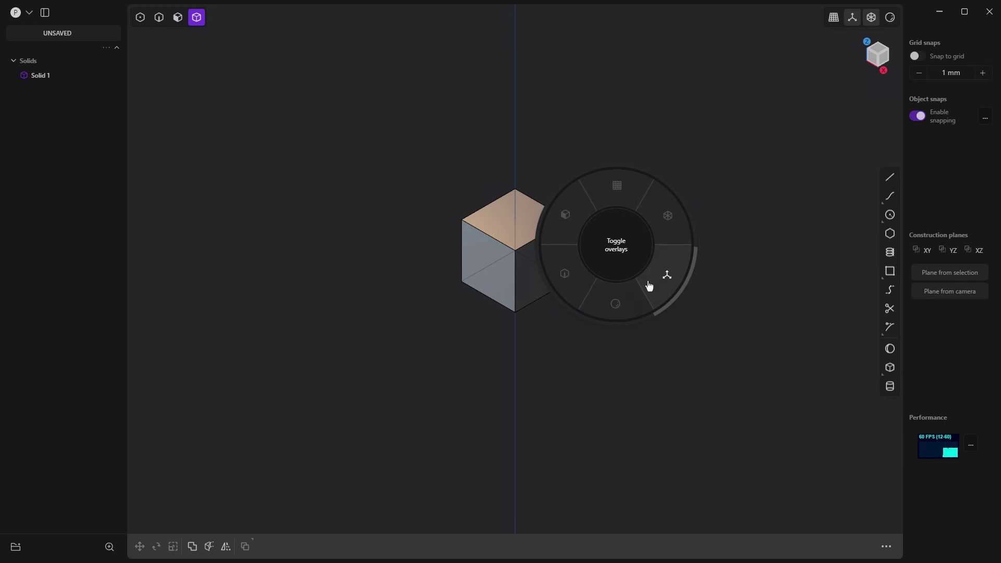
left_click(614, 246)
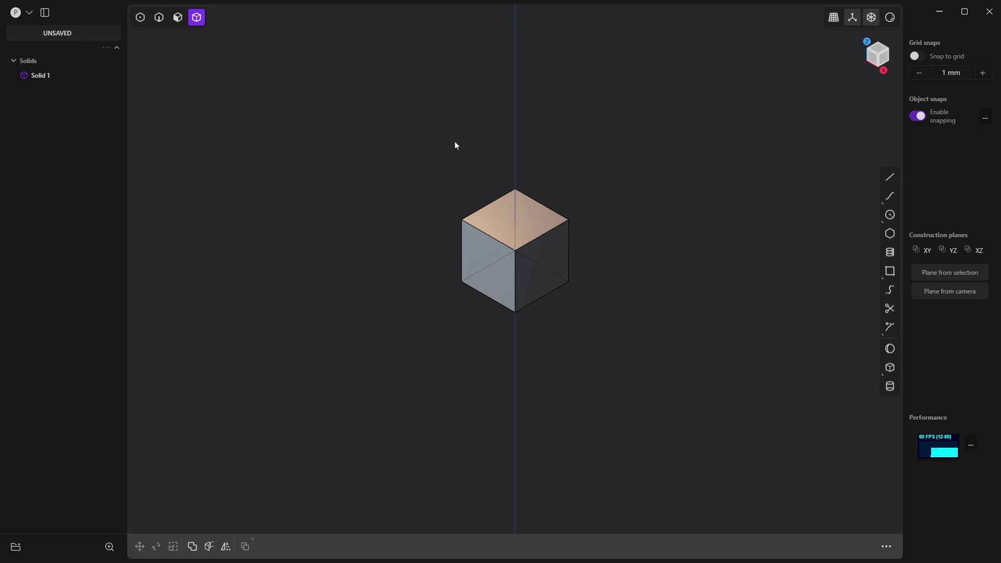
Re-enable all selection modes with key 5 and move the Radial Menu Builder window up-left.
key("5")
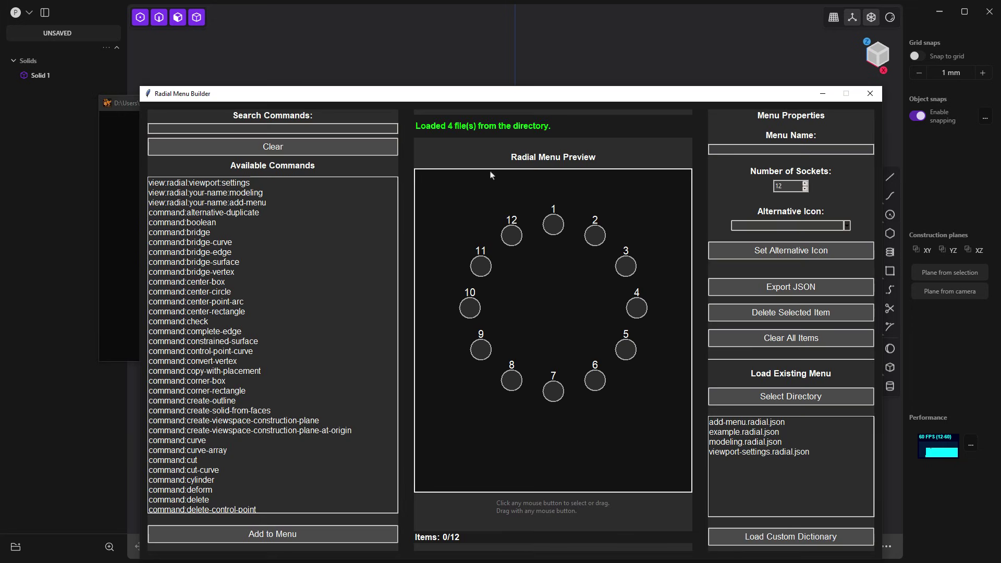
left_click_drag(553, 97, 511, 25)
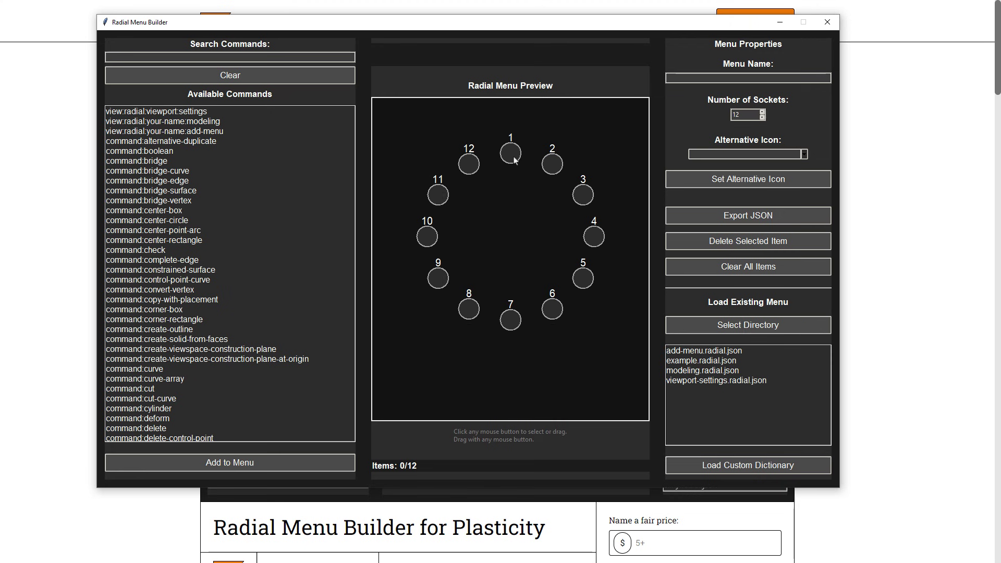
Set the radial menu's socket count to 5.
left_click(763, 117)
left_click(763, 118)
left_click(762, 117)
left_click(762, 117)
left_click(762, 117)
left_click(762, 117)
left_click(762, 117)
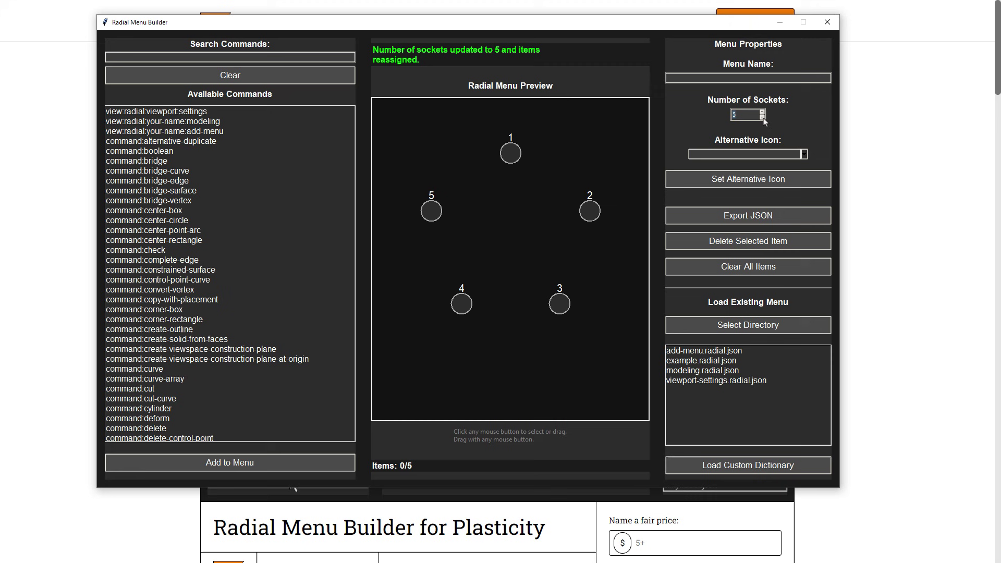
left_click(762, 118)
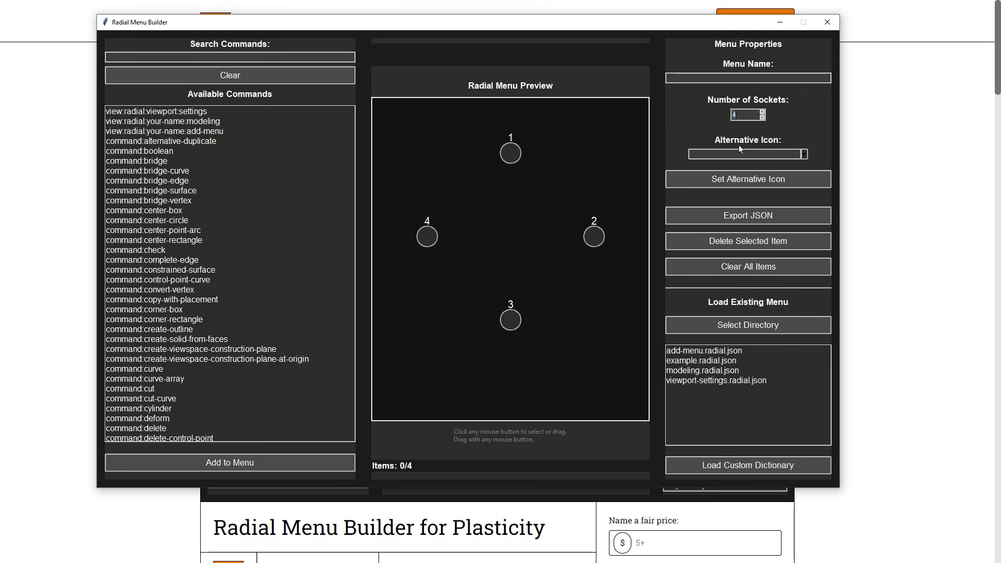
left_click(763, 112)
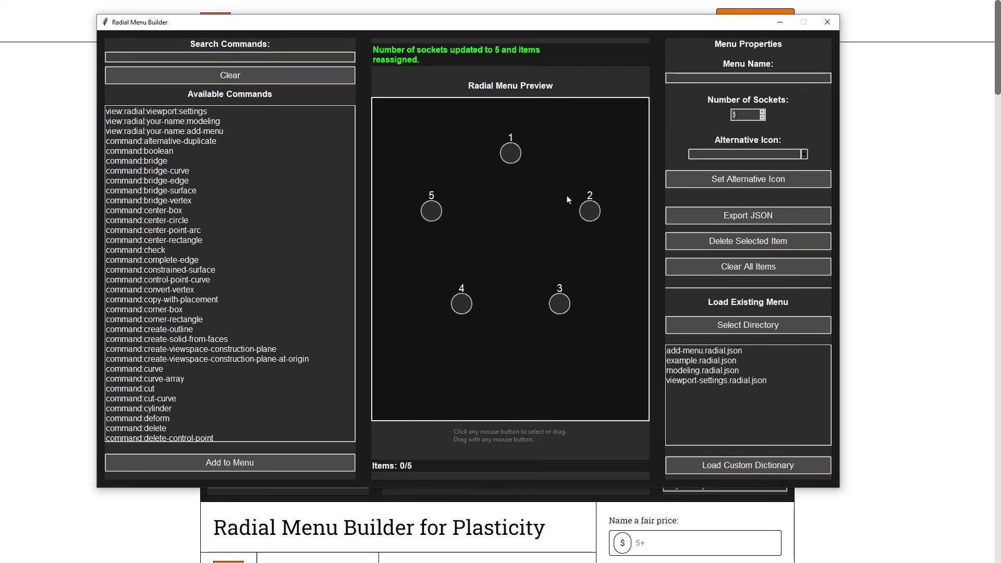
Search 'xnu' and add the Xnurbs command to the first socket.
left_click(273, 57)
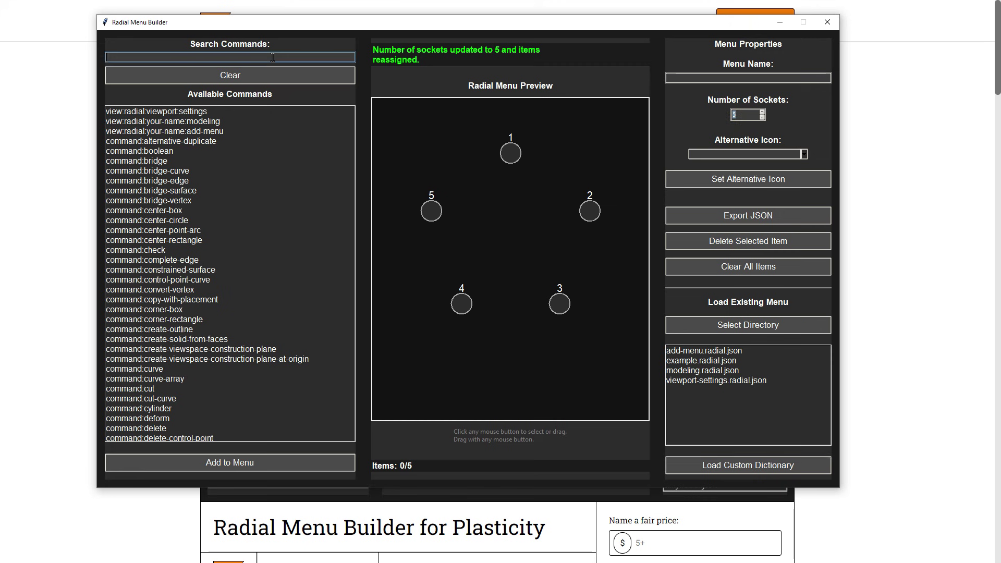
type("xnu")
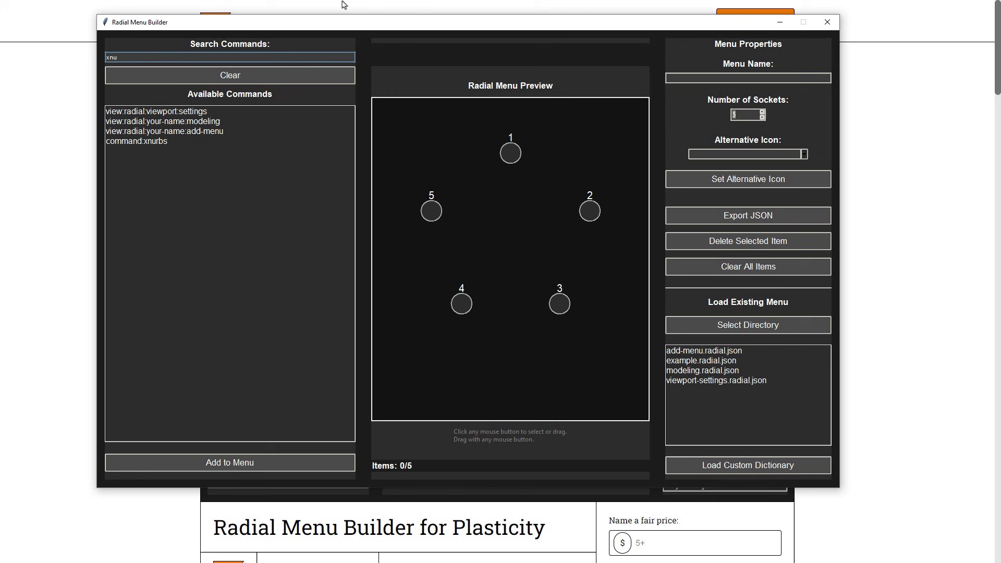
left_click(141, 141)
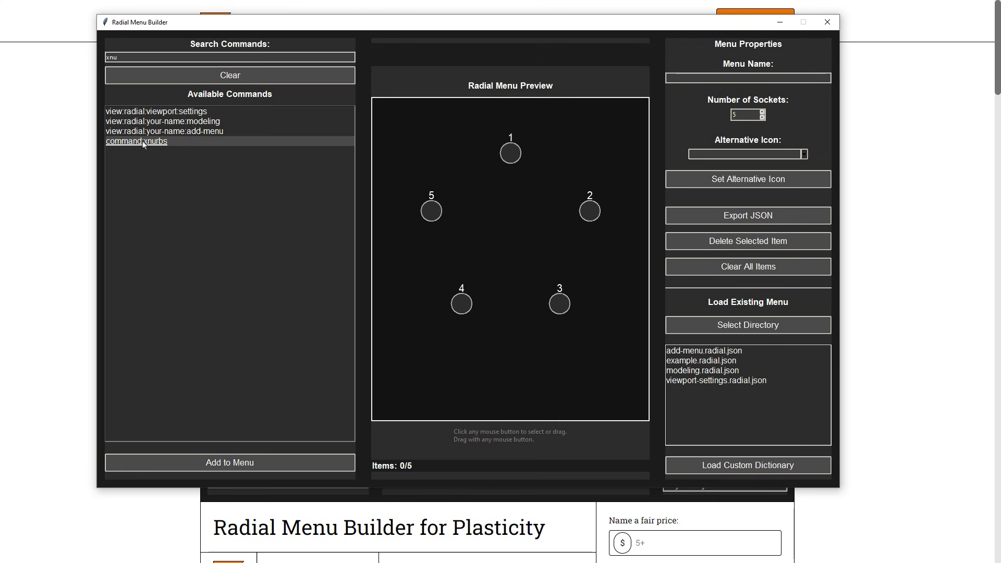
left_click(254, 463)
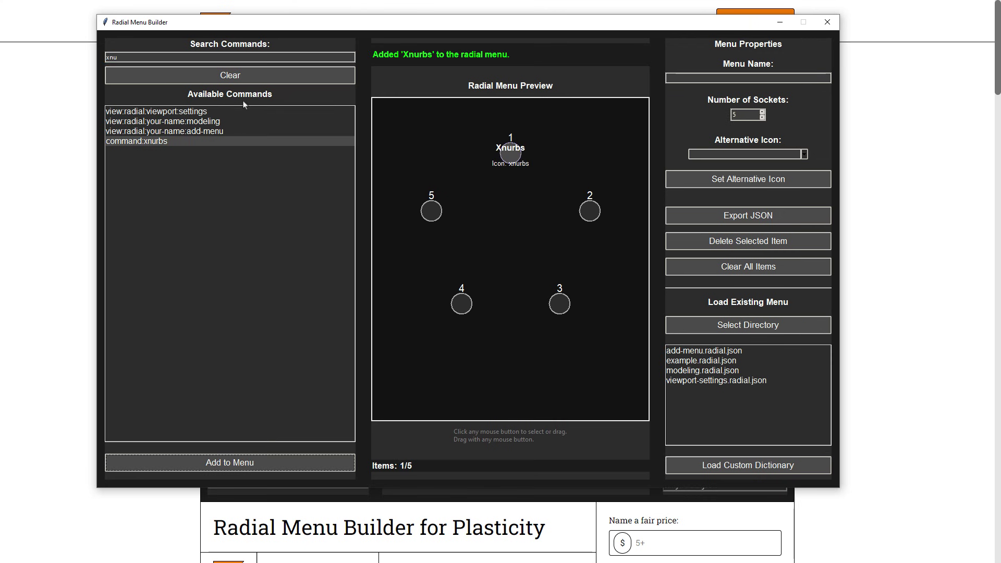
Add Square to socket 2, test reordering, and leave Xnurbs in socket 1.
left_click(241, 71)
left_click(241, 57)
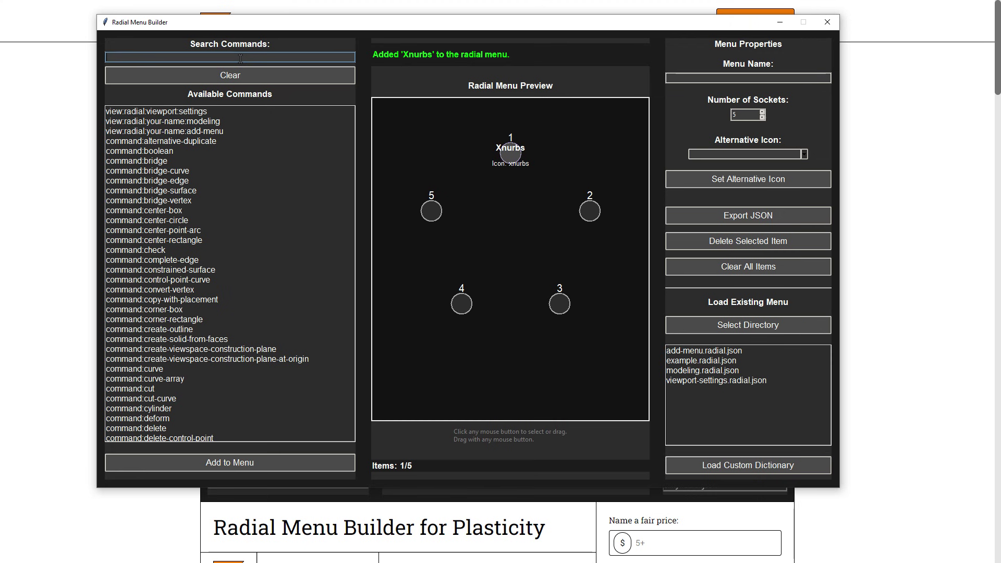
type("squa")
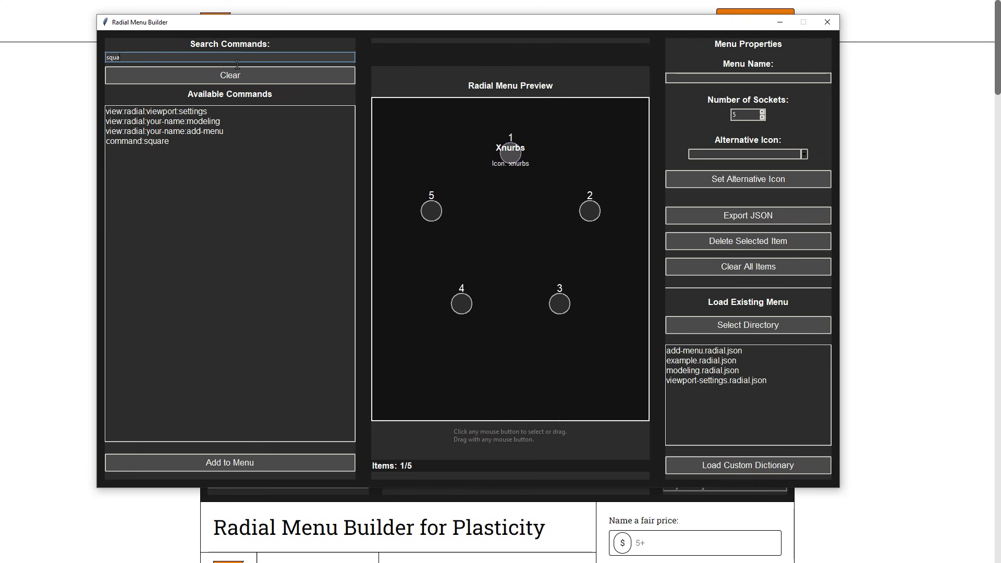
double_click(179, 142)
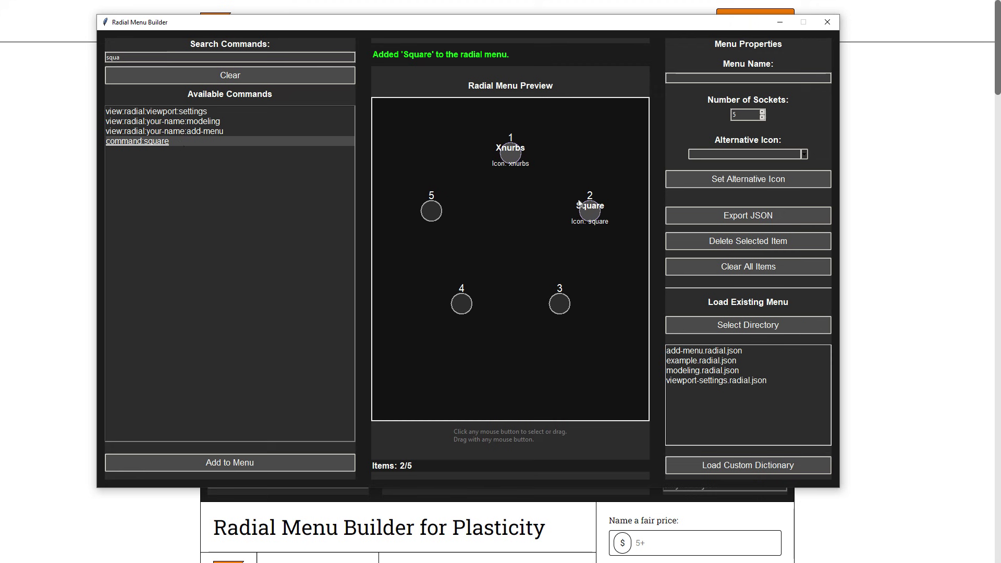
left_click_drag(588, 209, 513, 150)
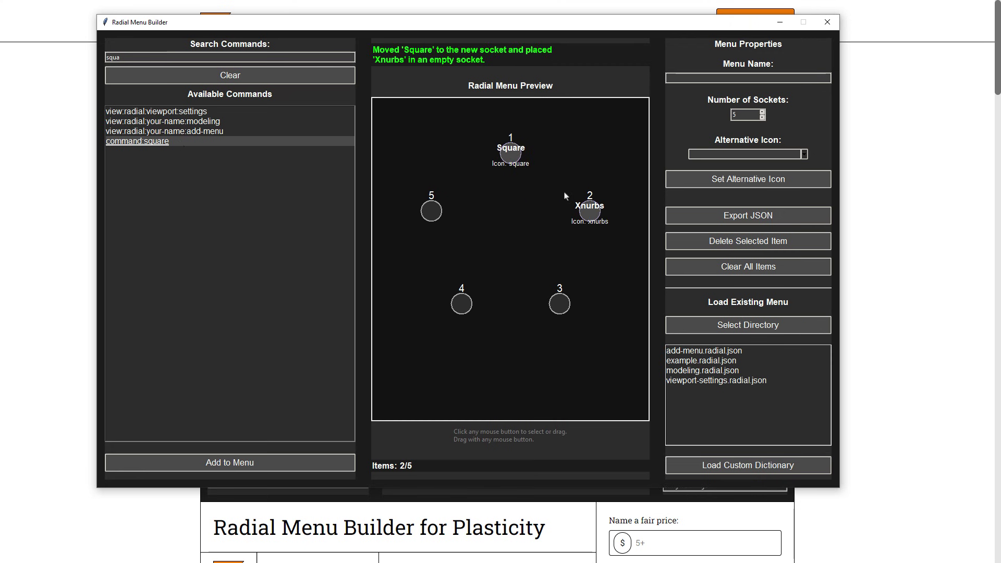
left_click_drag(566, 197, 503, 149)
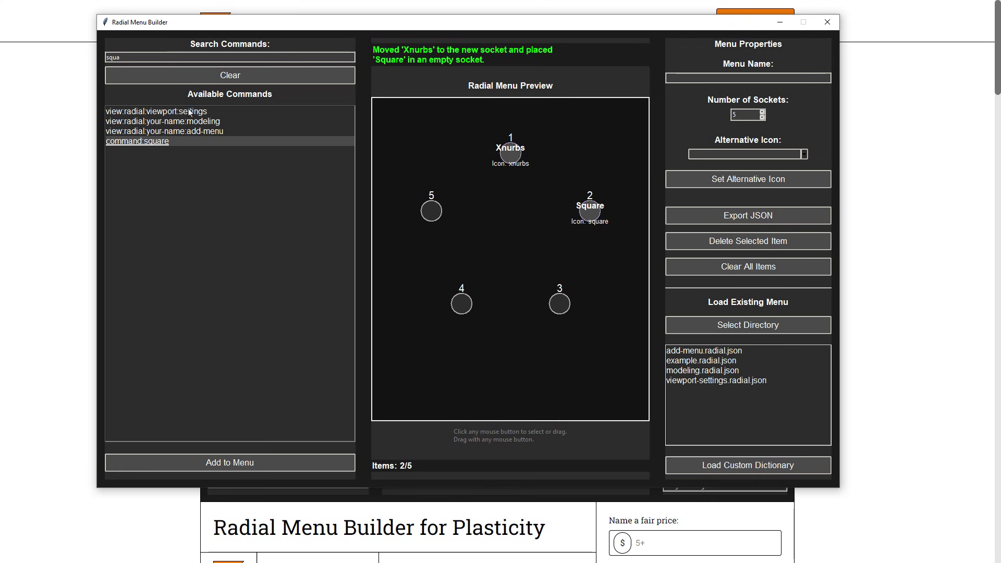
left_click(188, 70)
left_click(187, 57)
Add the Raise degree and Toggle points commands to the menu.
type("ra")
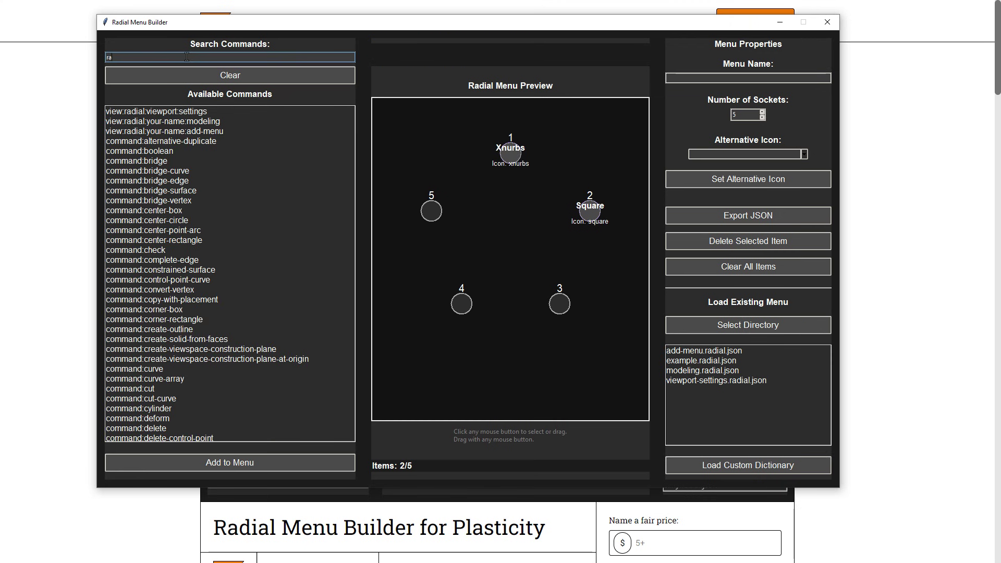
type("ise")
double_click(171, 142)
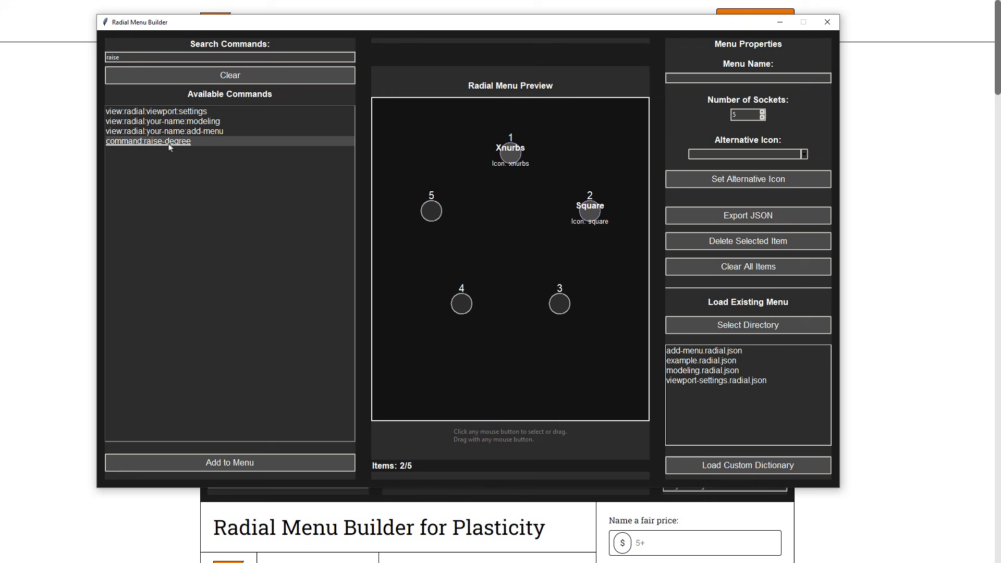
double_click(171, 58)
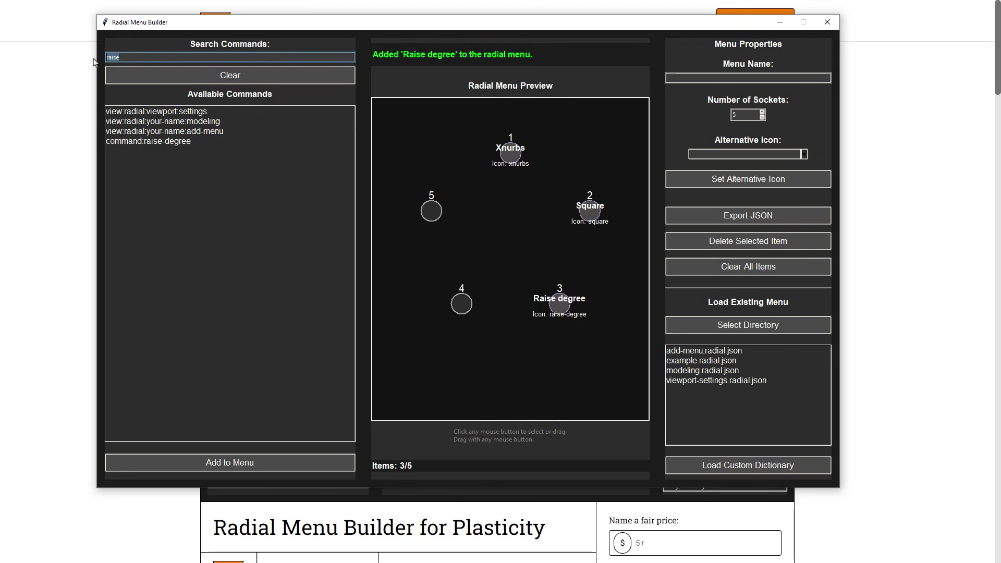
type("toggle")
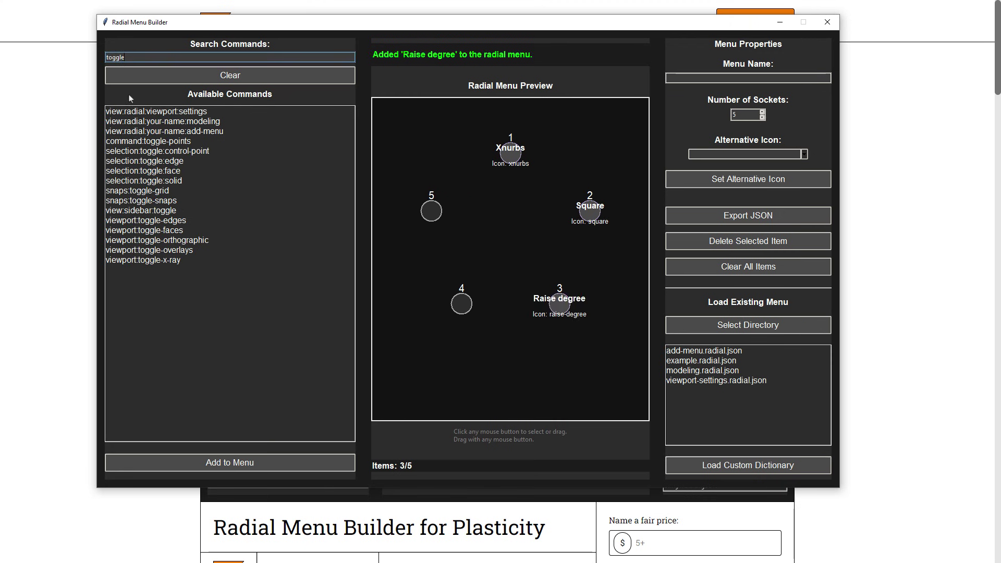
double_click(178, 143)
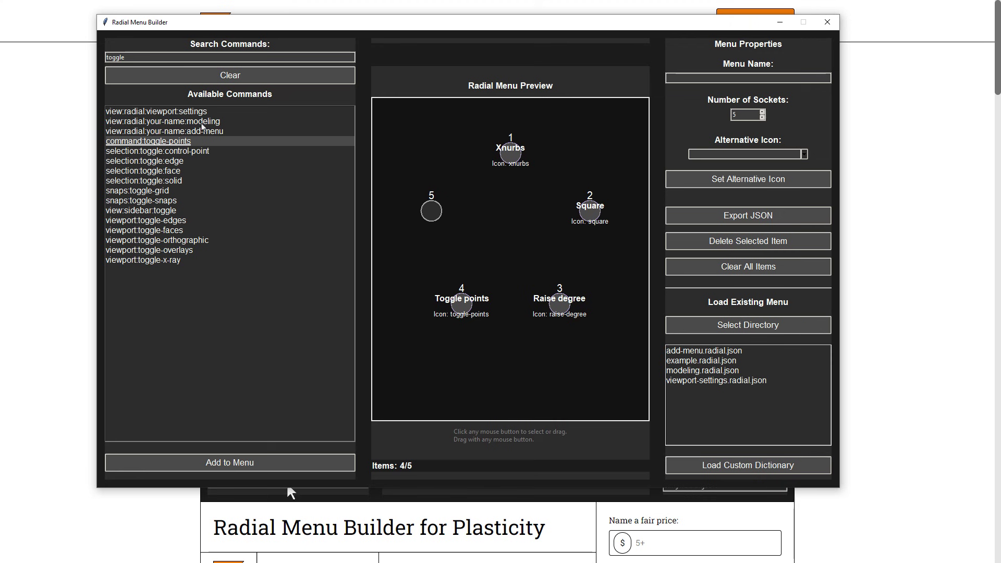
Add the viewport Settings nested menu to socket 5 and name the menu Xnurbs.
left_click(165, 112)
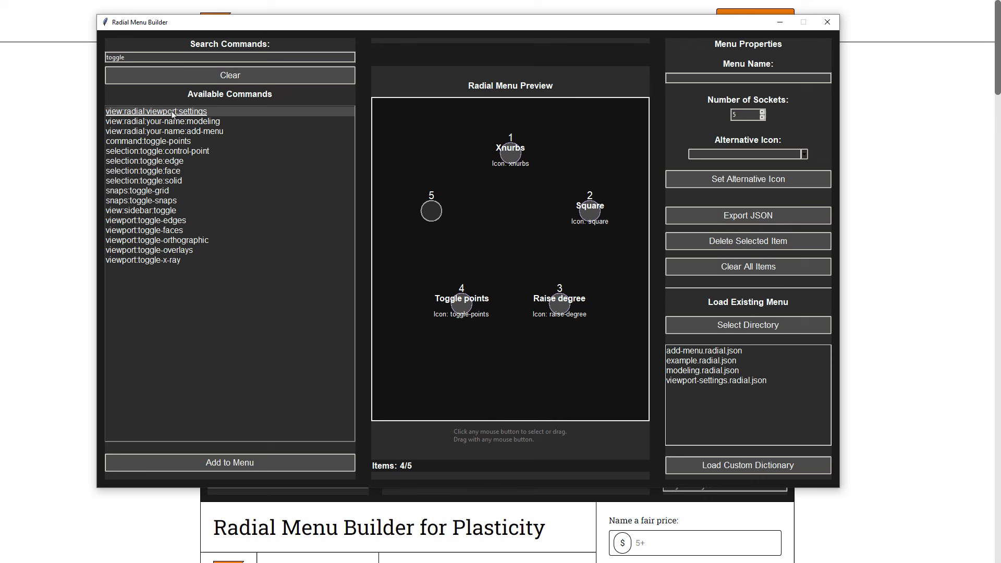
double_click(173, 114)
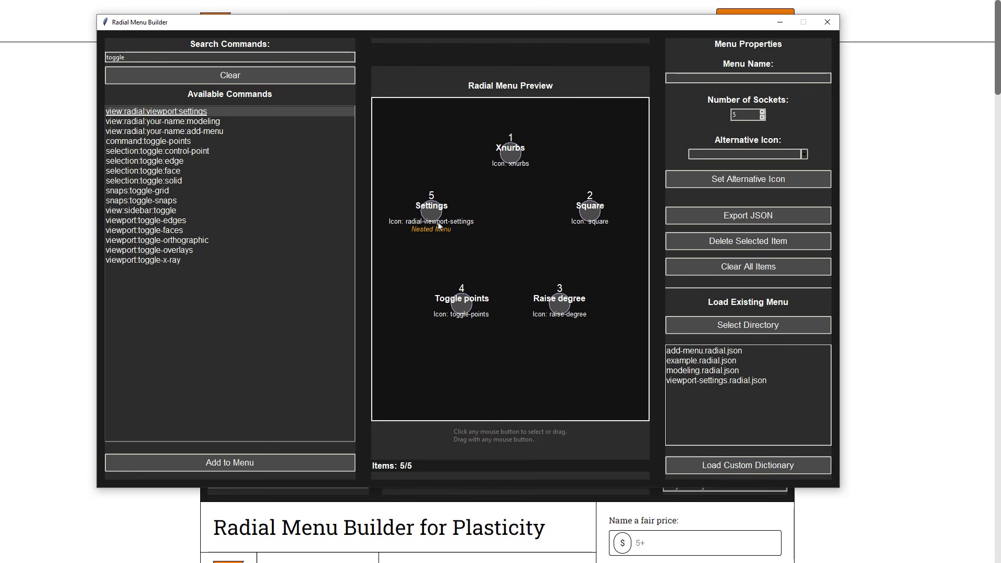
left_click(442, 204)
left_click(729, 246)
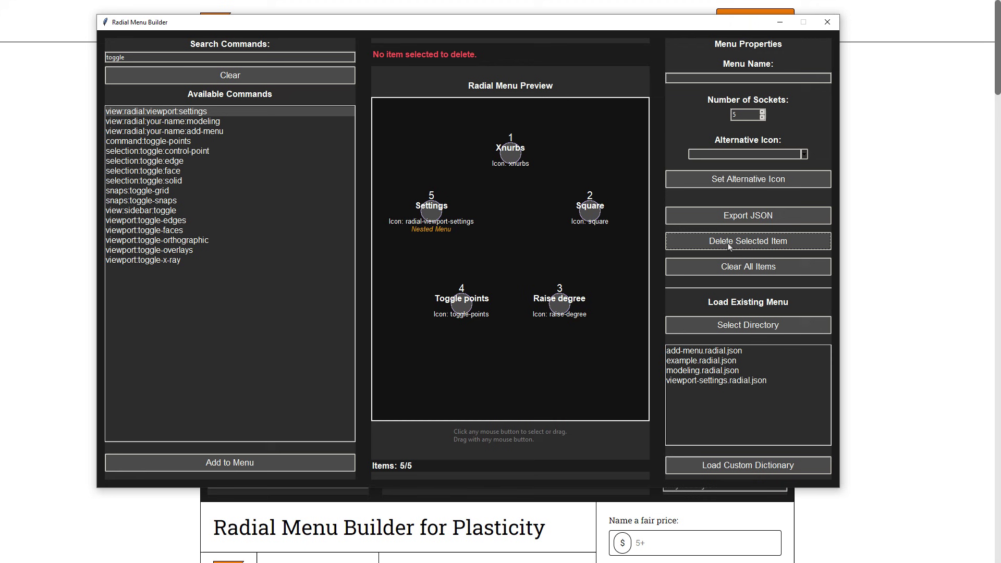
left_click(425, 208)
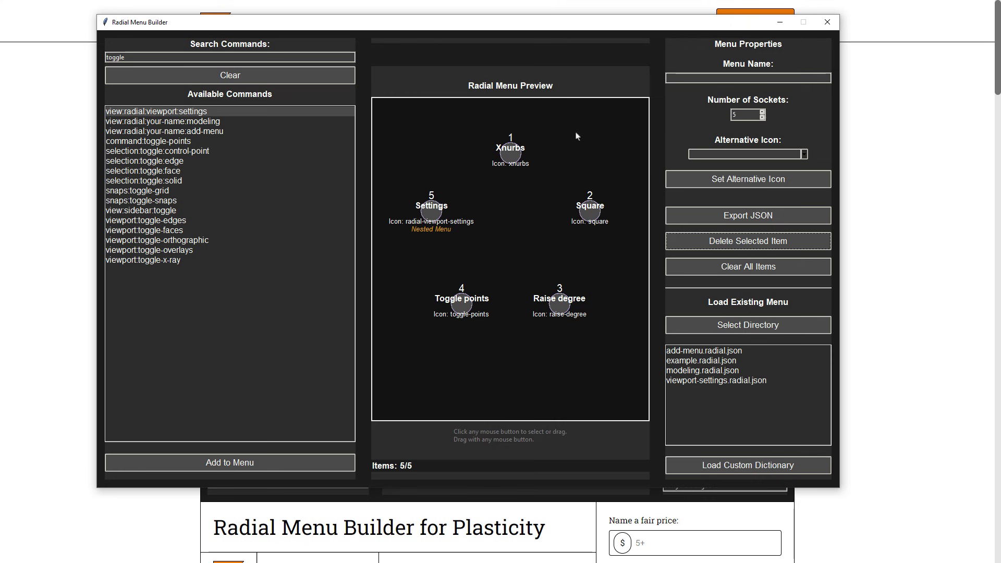
left_click(680, 77)
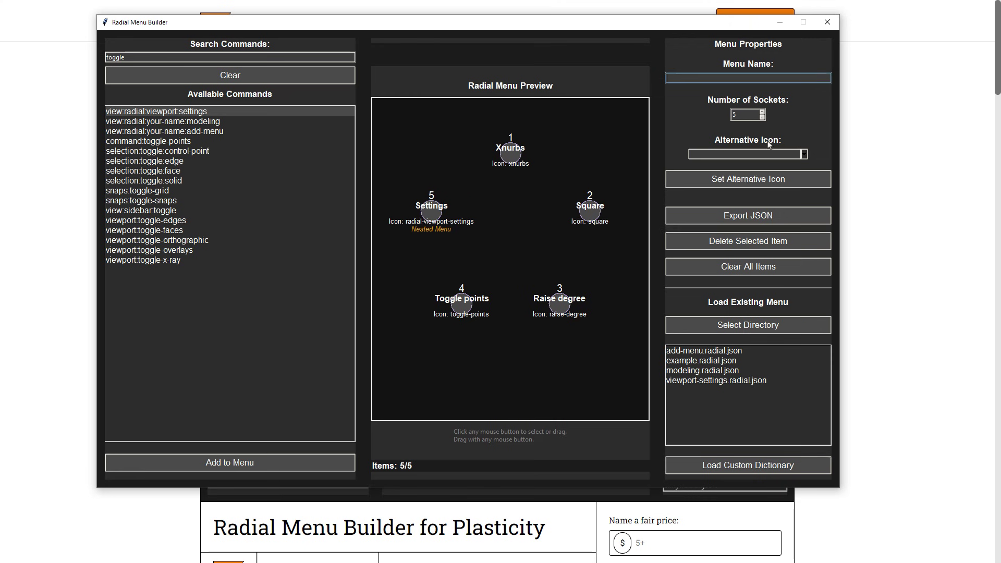
type("Xnurbs")
Export the menu as xNurbs.radial into the .plasticity\radials folder.
left_click(774, 214)
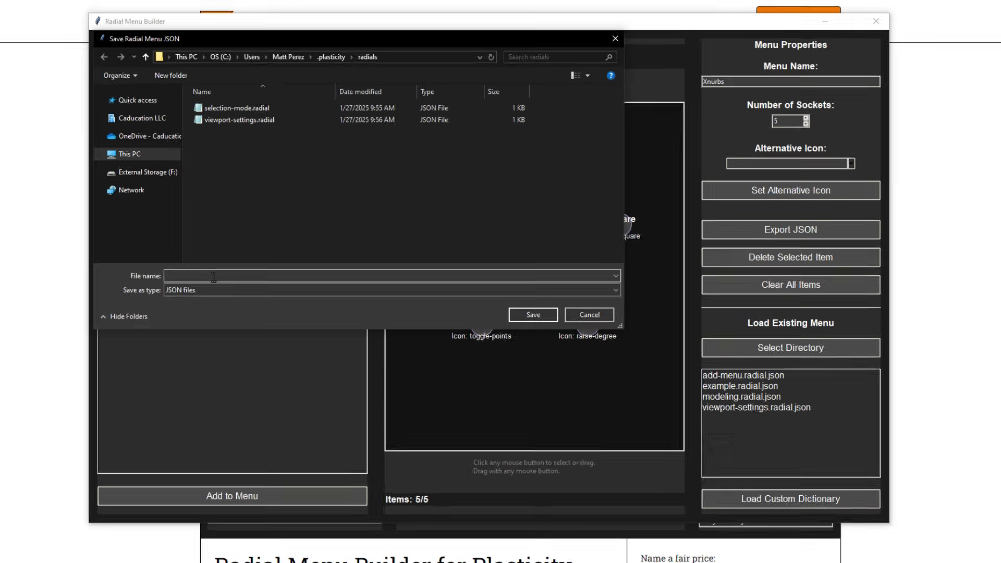
type("xNurbs")
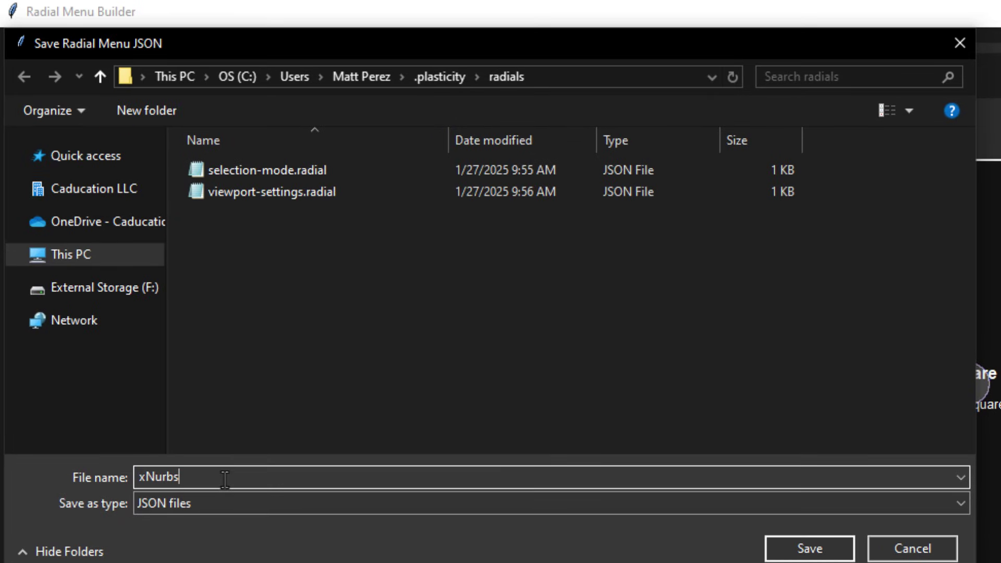
type(".radial")
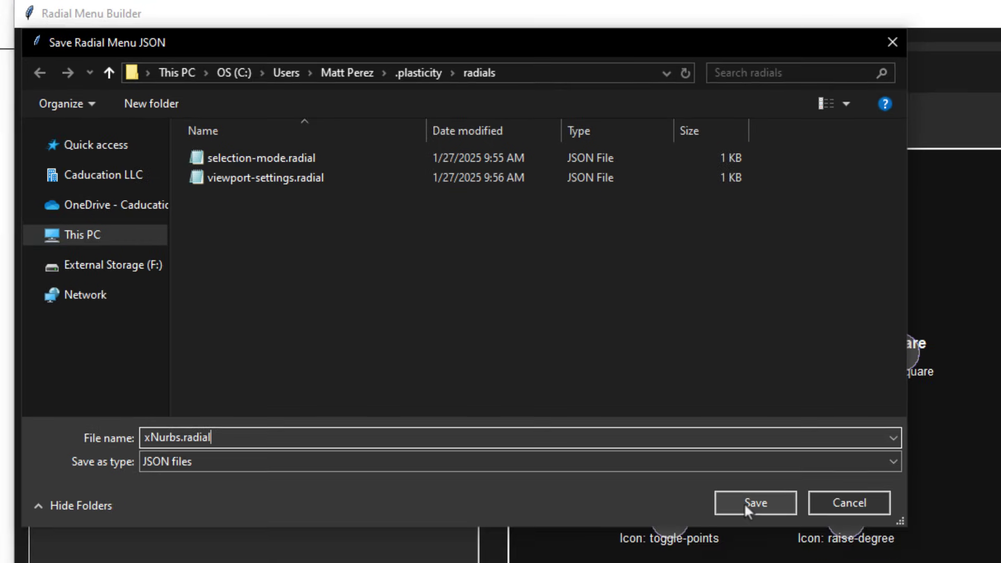
left_click(803, 549)
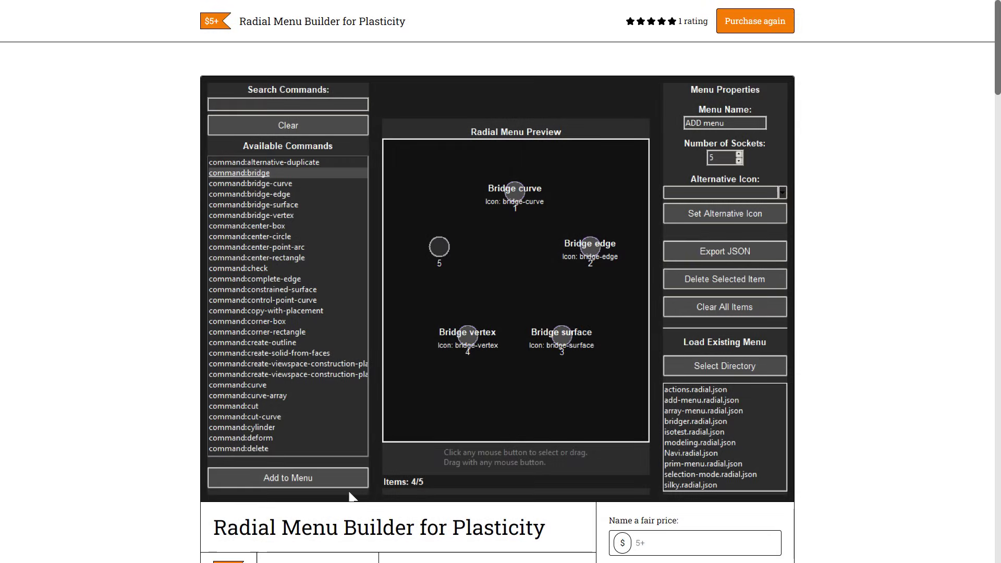
Find 'Radial menu: Xnurbs' in the command palette with 'frad' and try assigning a shortcut.
left_click(287, 478)
left_click(737, 123)
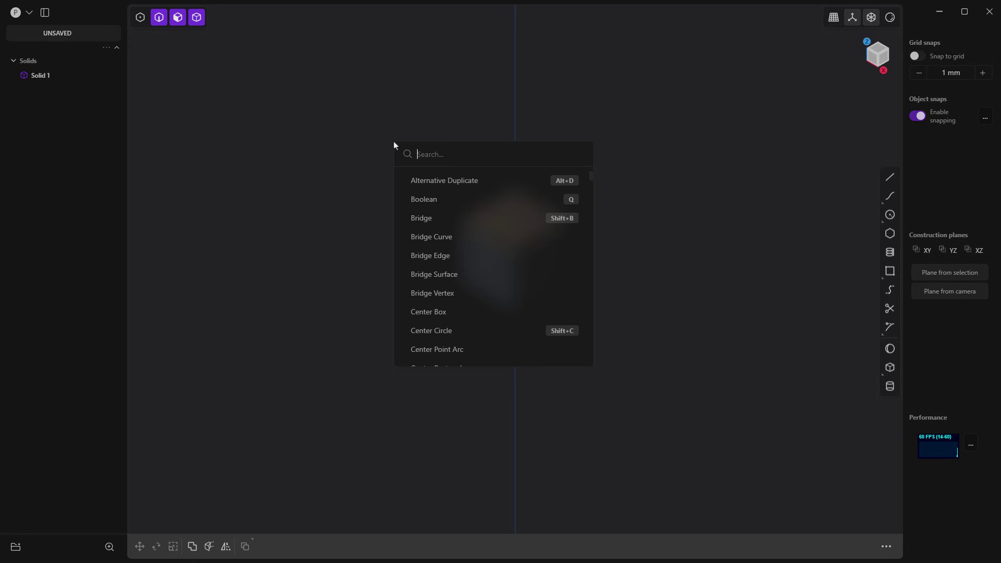
type("rad")
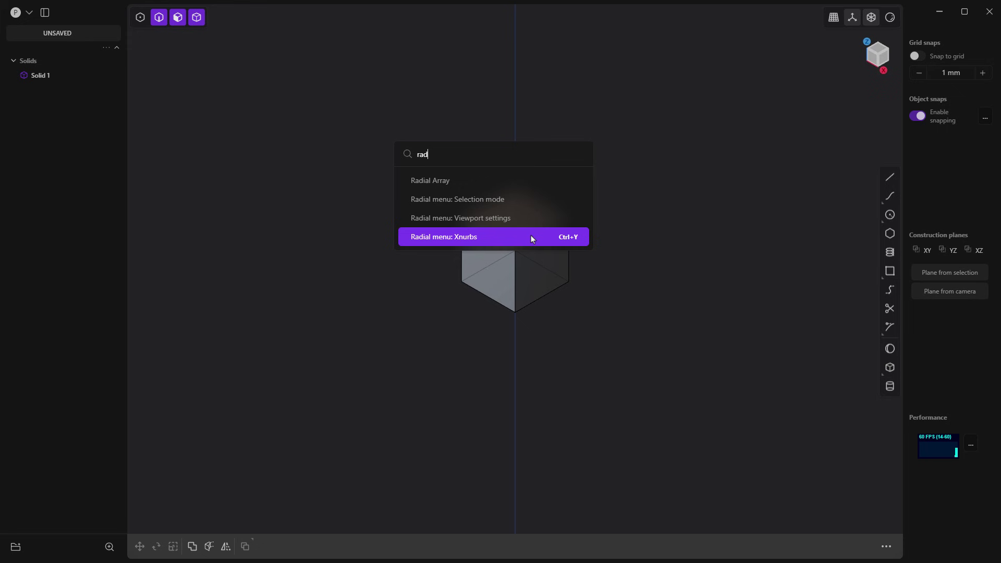
right_click(479, 240)
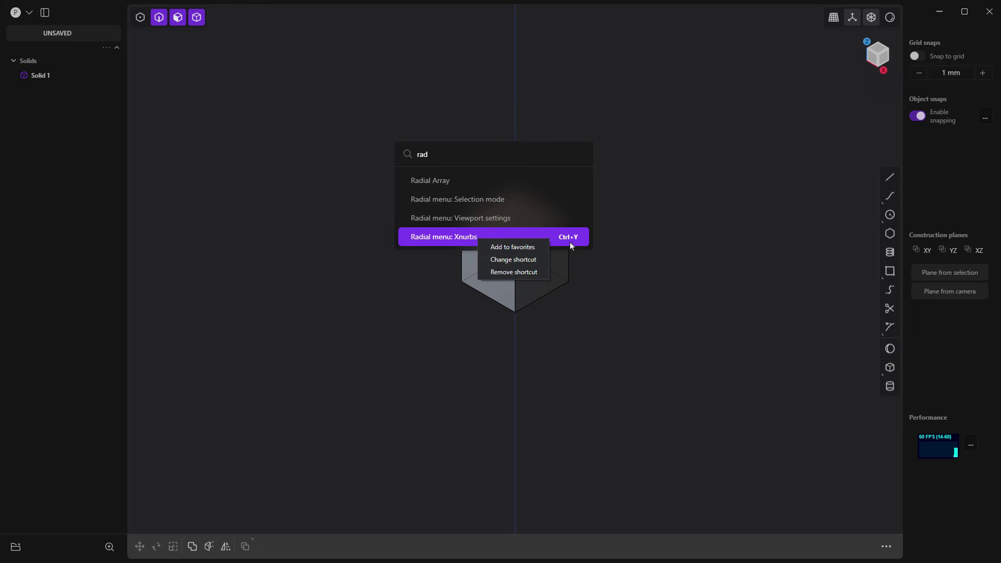
left_click(529, 260)
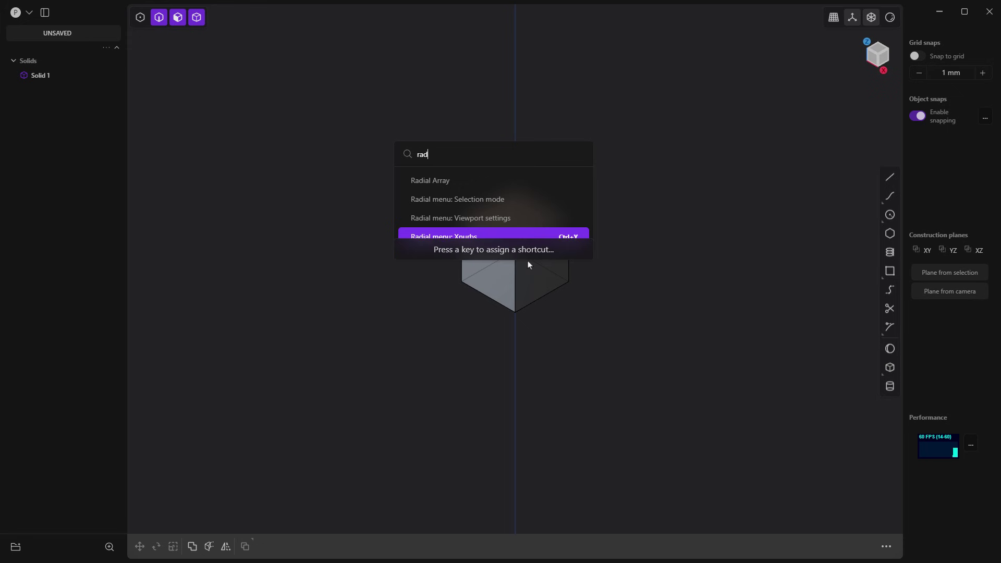
key("t")
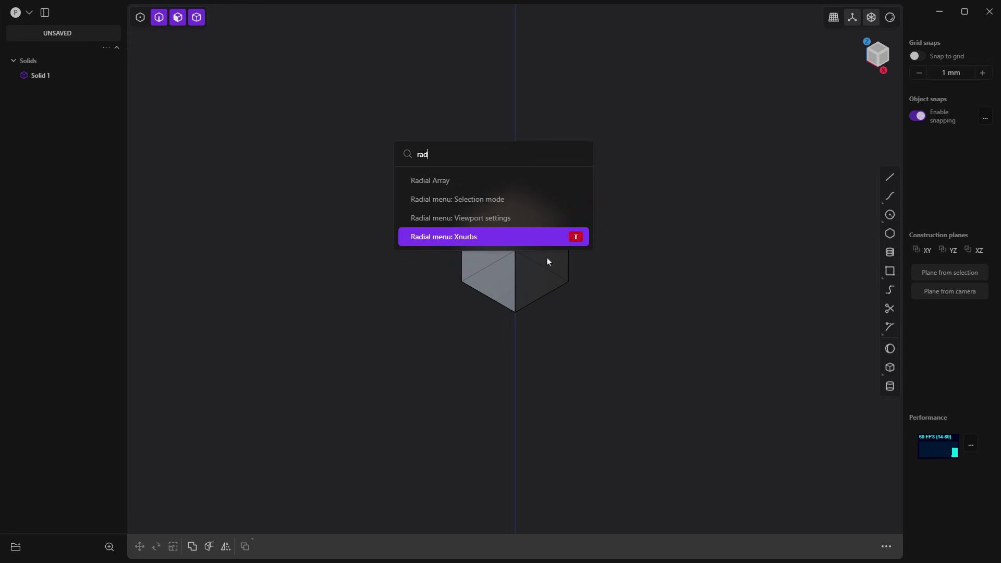
type("y")
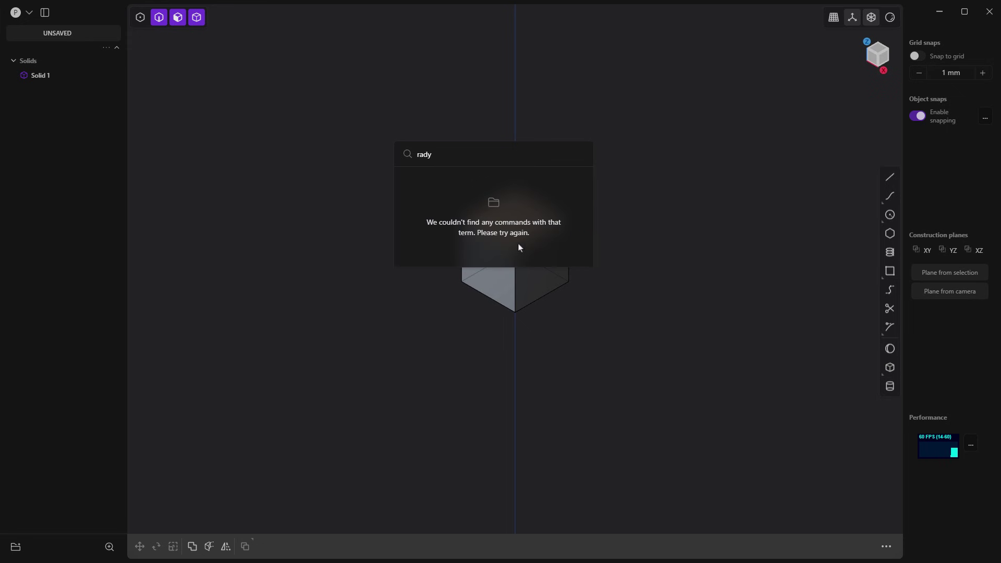
key("BackSpace")
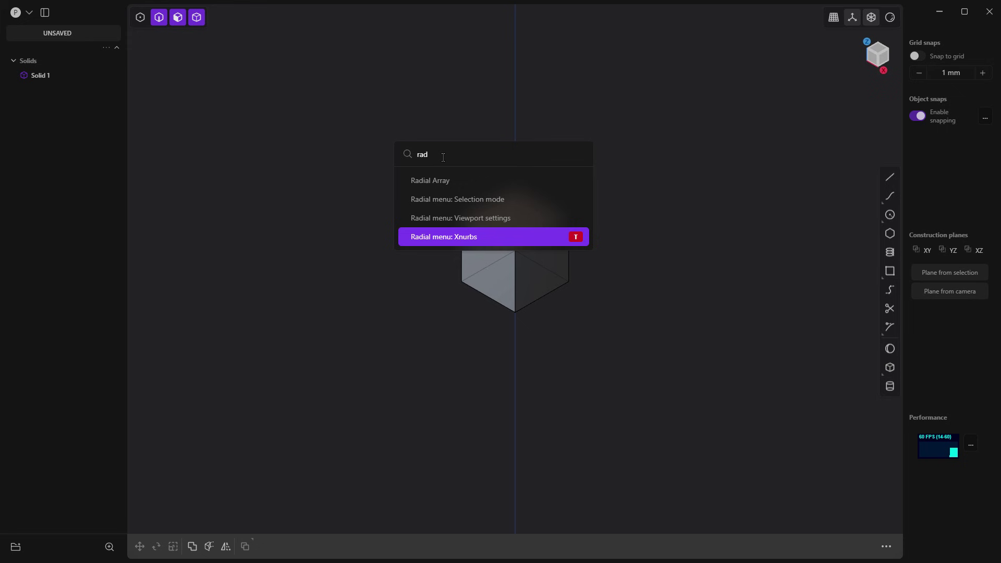
Clear the Xnurbs menu's existing shortcut and assign Y instead.
right_click(518, 239)
left_click(554, 268)
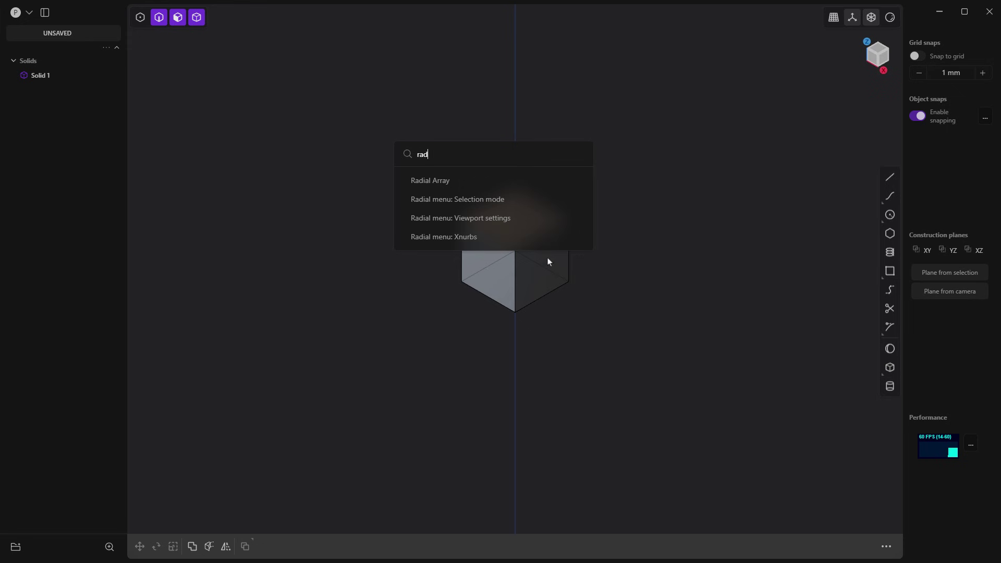
right_click(512, 241)
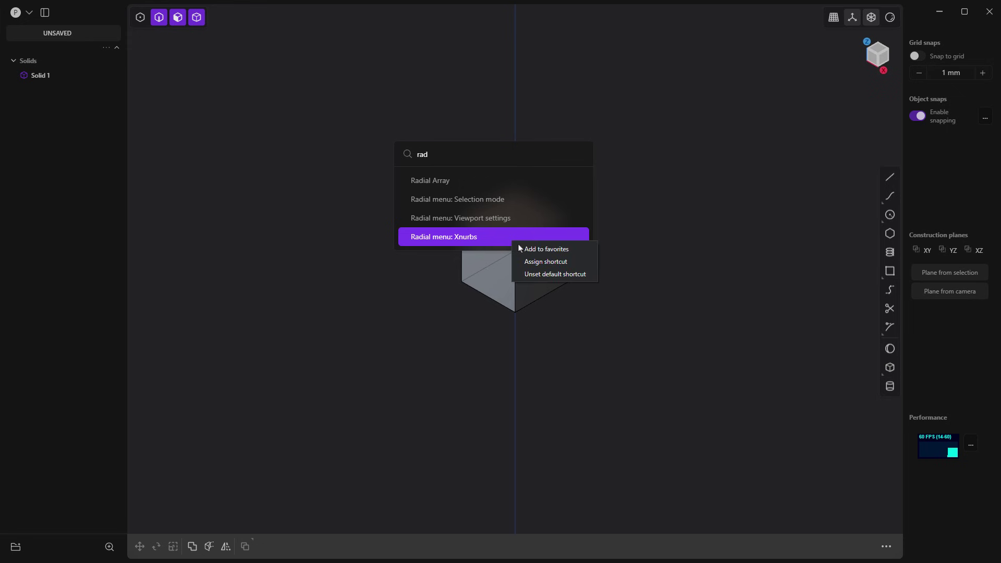
left_click(546, 262)
key("y")
key("Return")
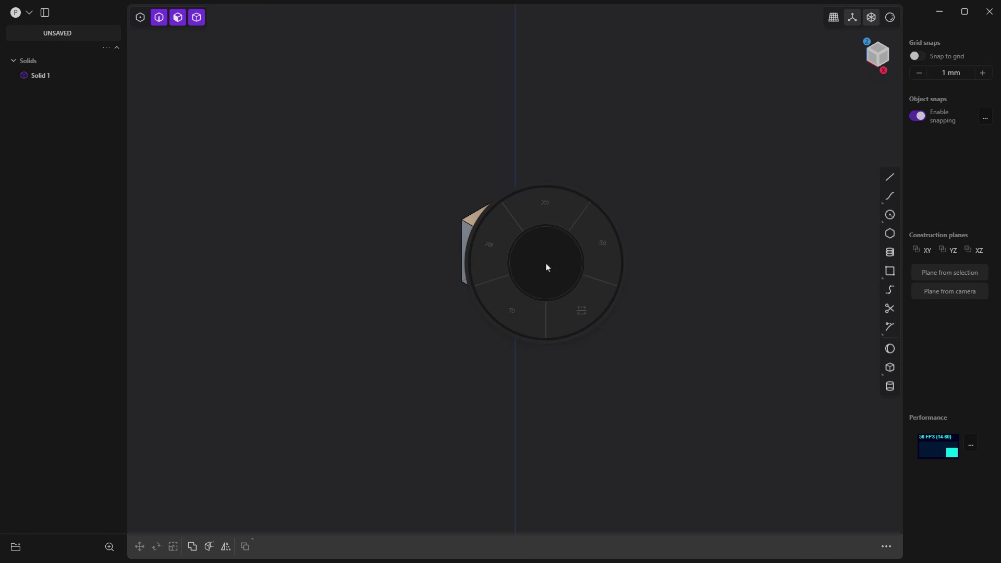
key("Escape")
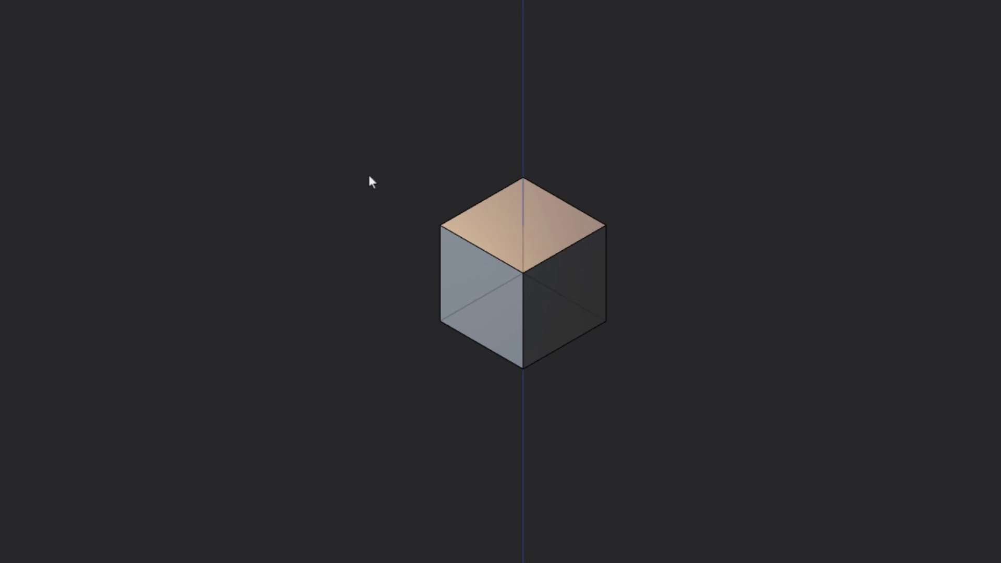
key("y")
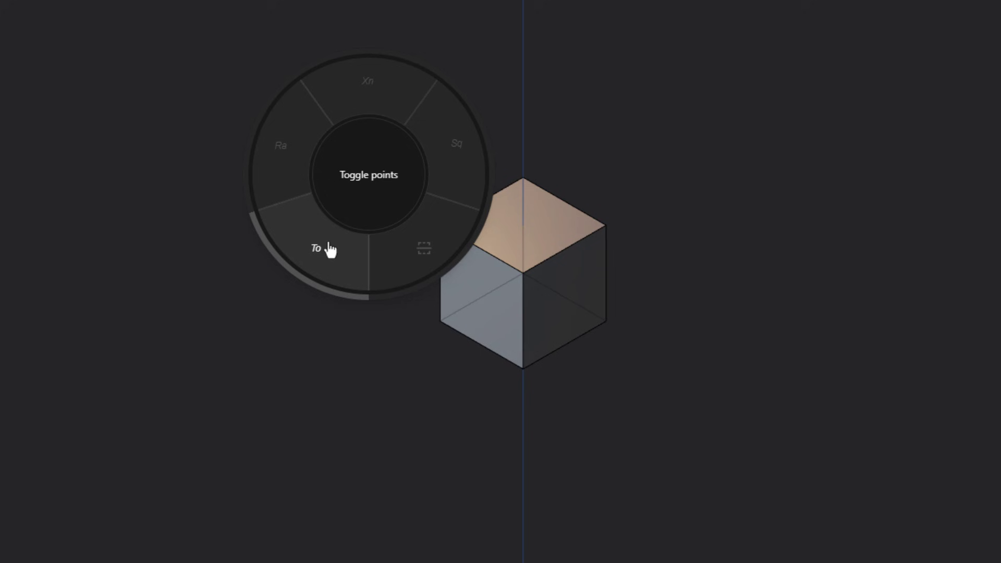
left_click(285, 155)
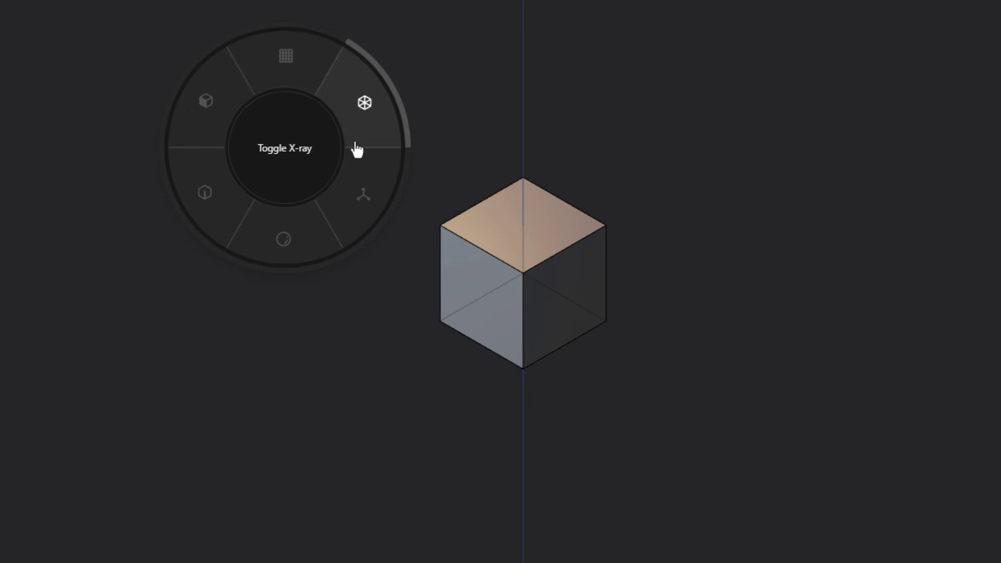
left_click(296, 143)
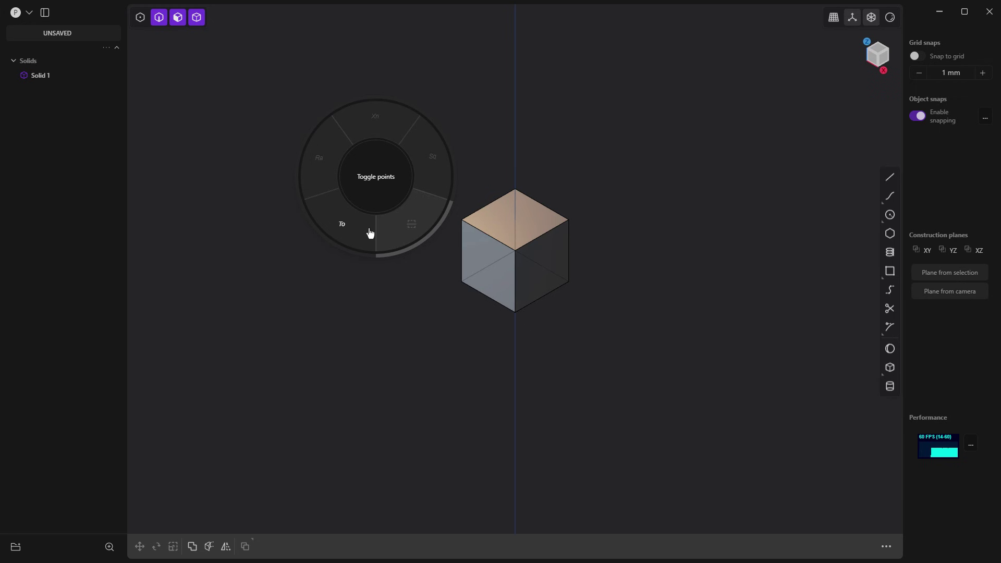
left_click(331, 166)
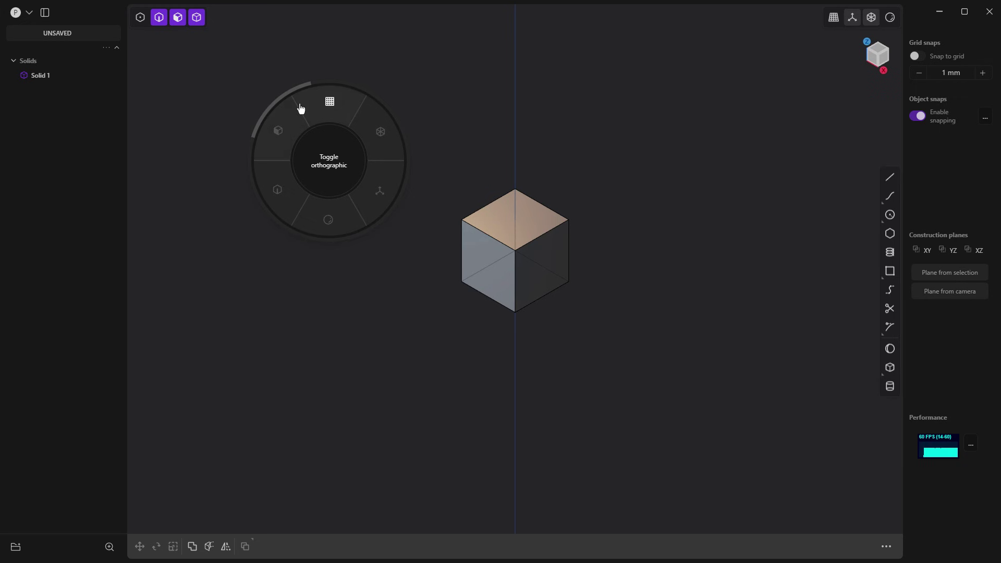
left_click(333, 158)
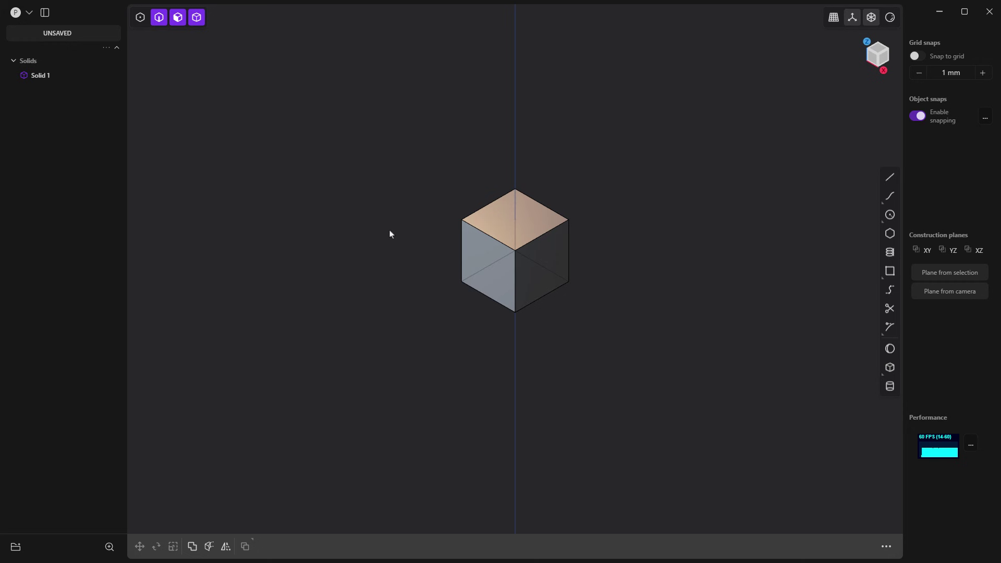
key("f")
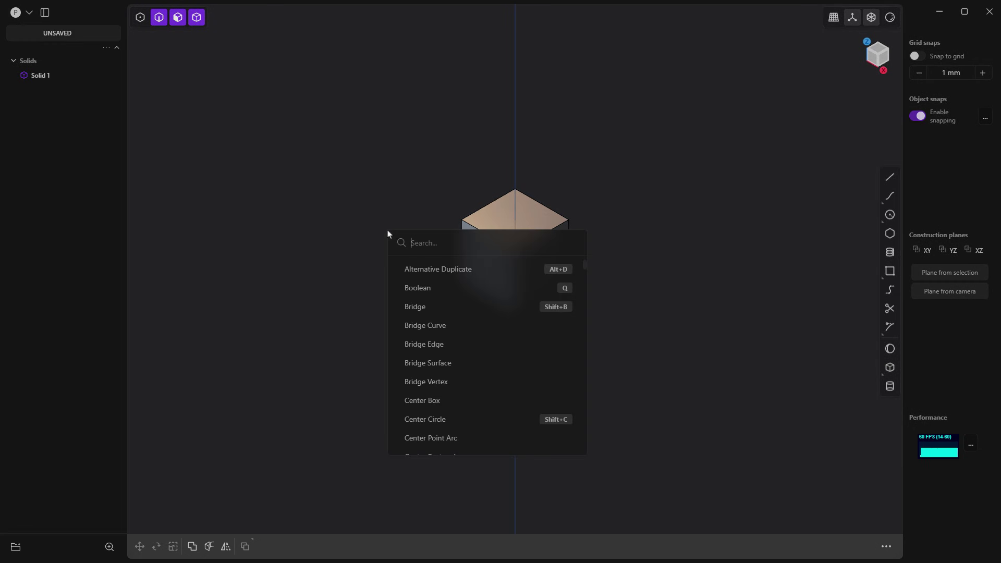
key("Escape")
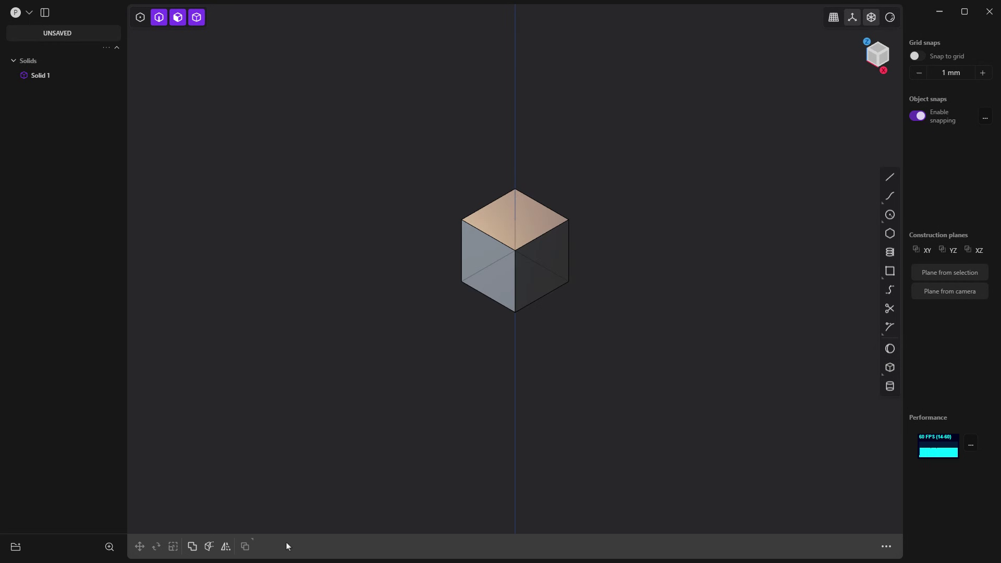
left_click(542, 254)
key("o")
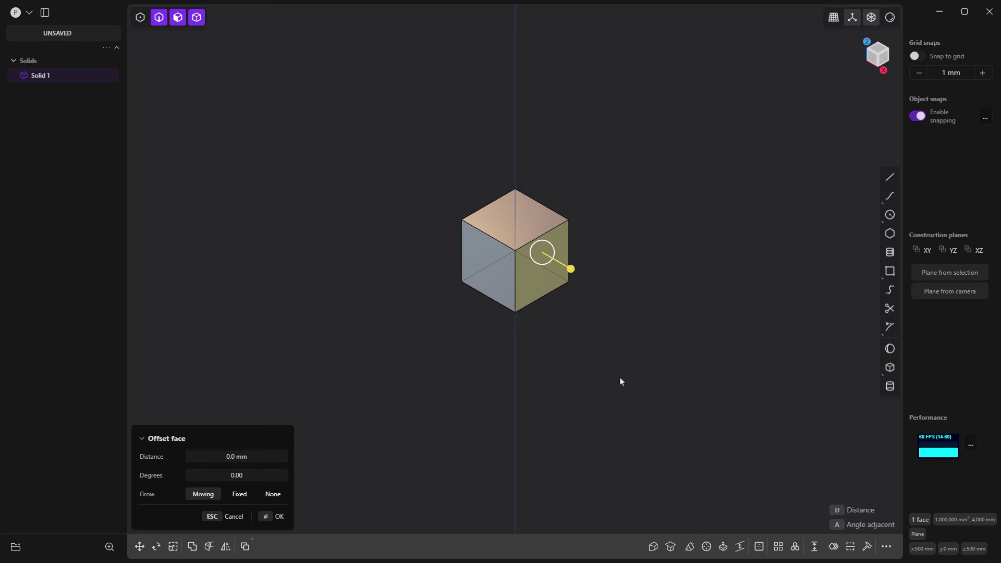
key("Escape")
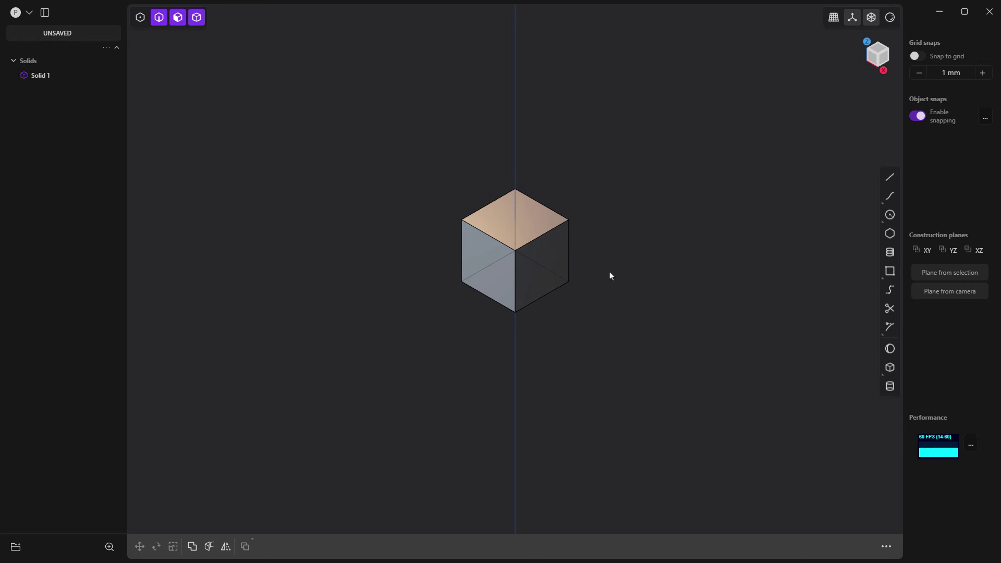
key("q")
left_click(664, 259)
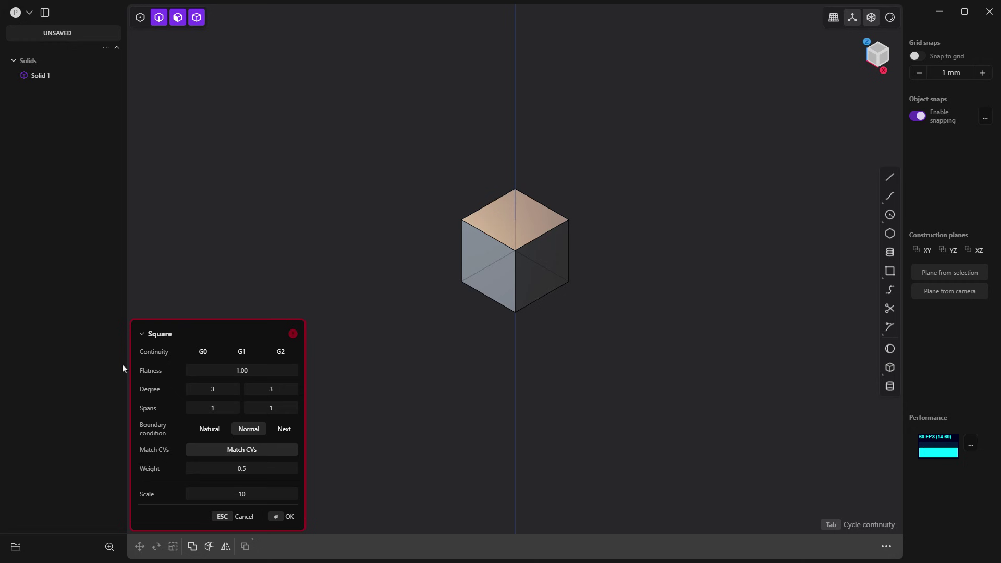
Draw a closed four-sided line outline beside the cube.
key("Escape")
left_click(479, 300)
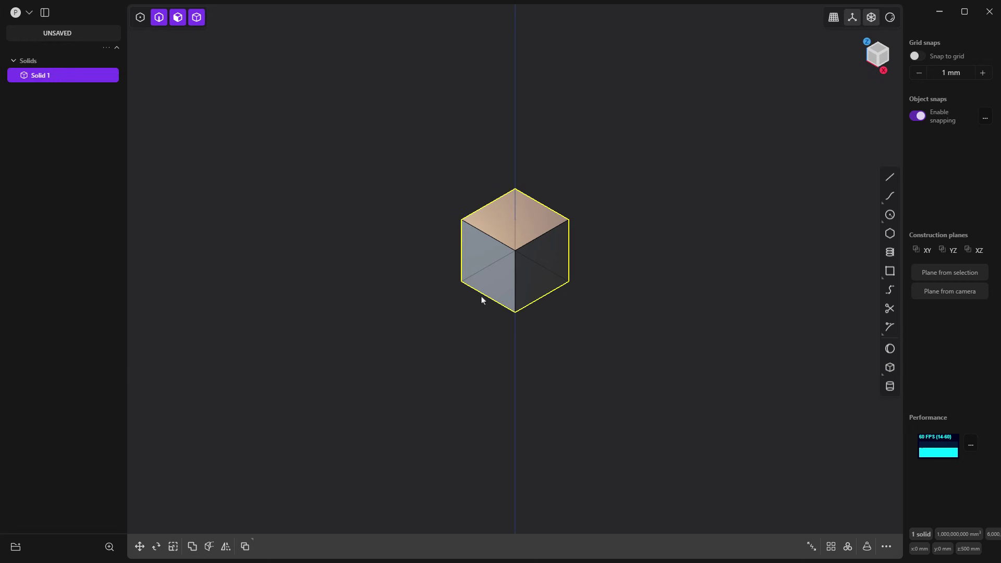
left_click(480, 319)
key("l")
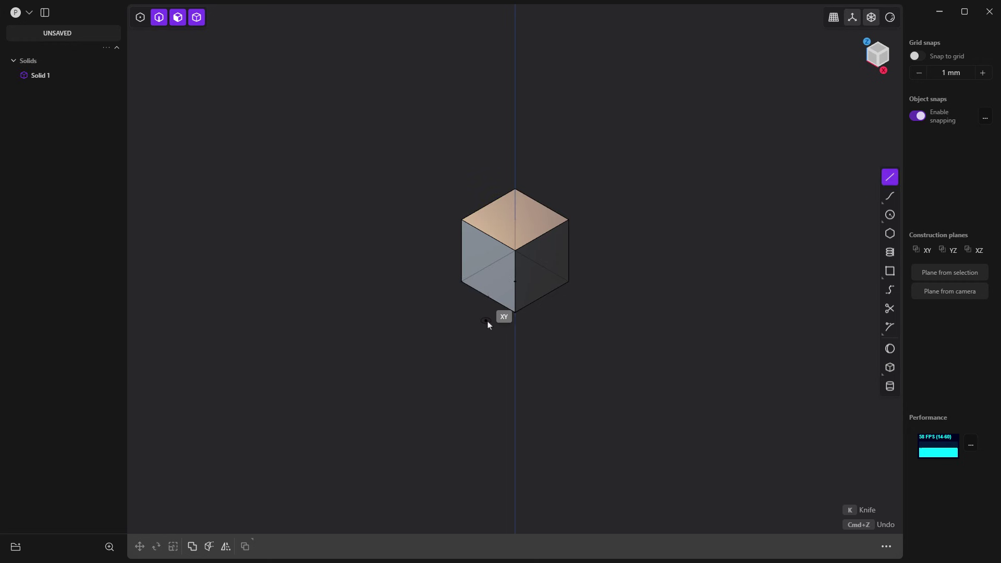
left_click(515, 312)
left_click(412, 361)
left_click(334, 299)
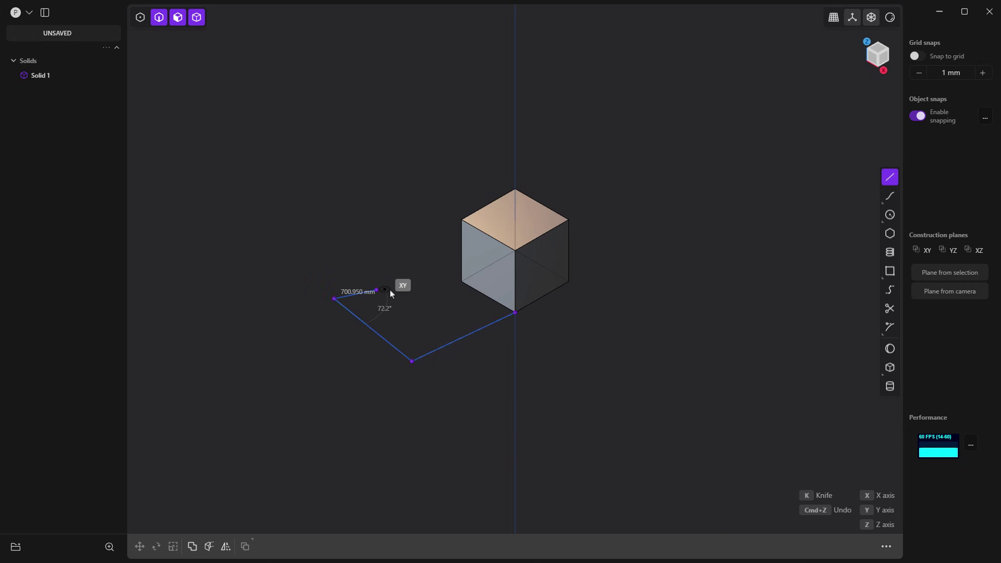
left_click(461, 281)
left_click(515, 312)
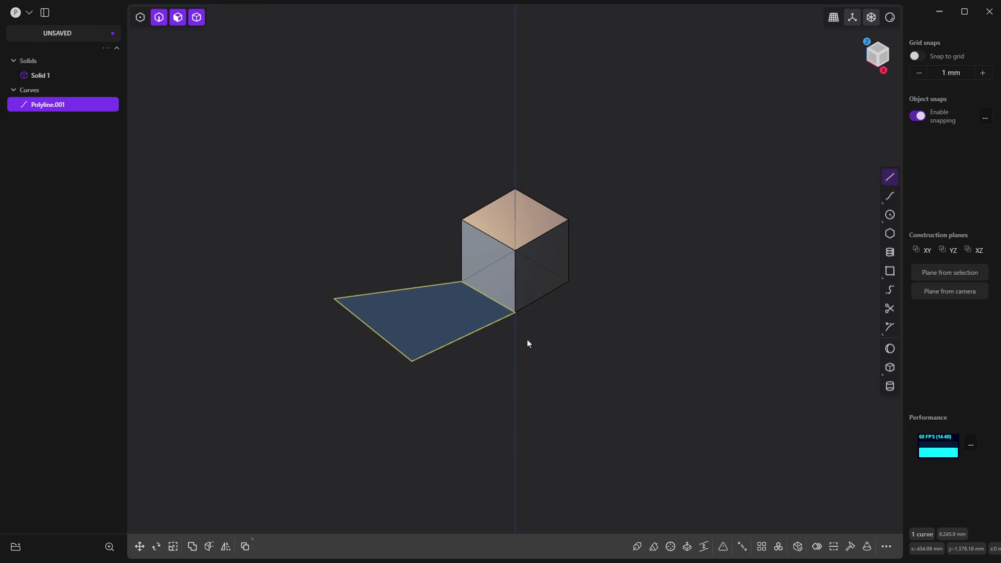
Fill the outline with an XNurbs Square surface from the radial menu.
key("q")
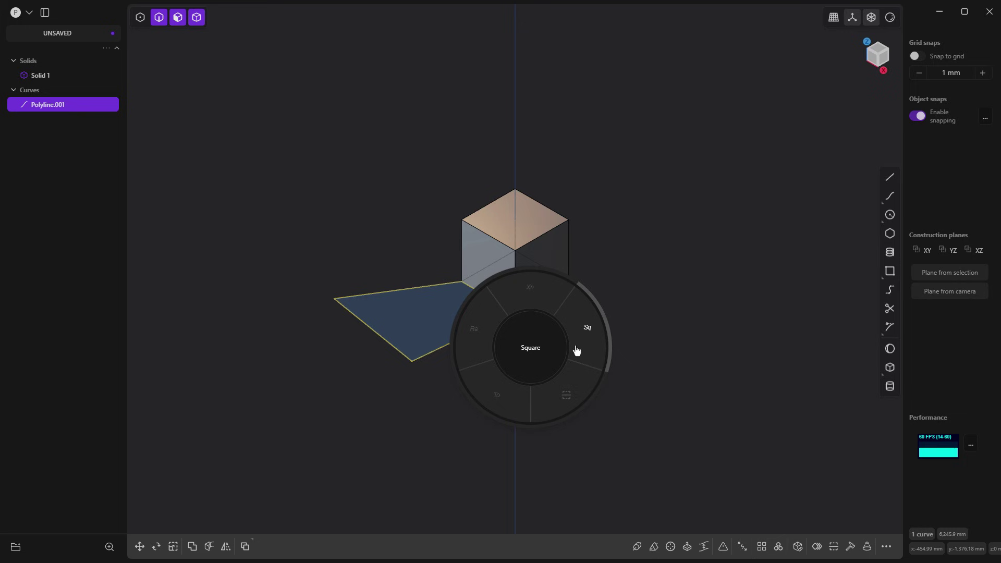
left_click(588, 340)
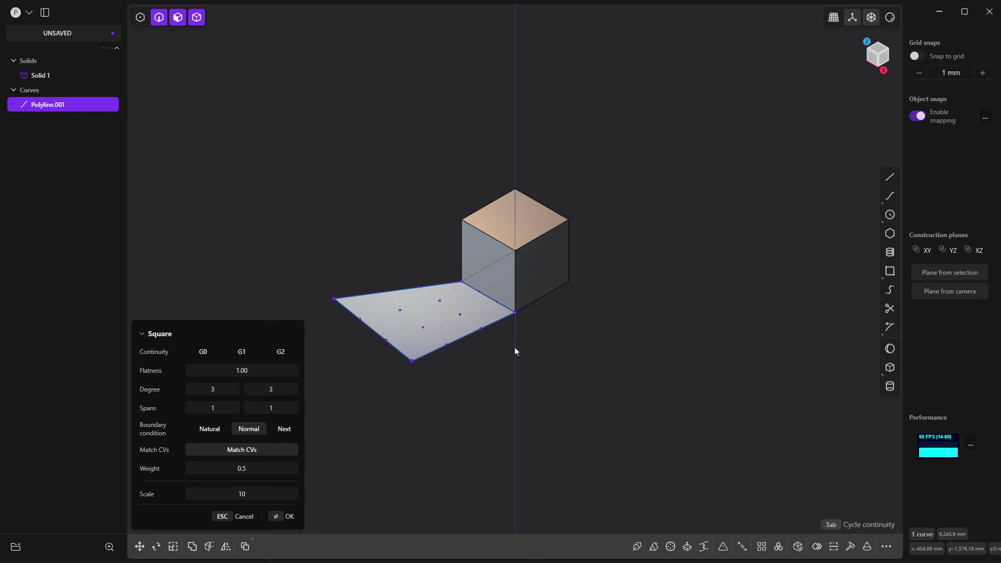
key("Return")
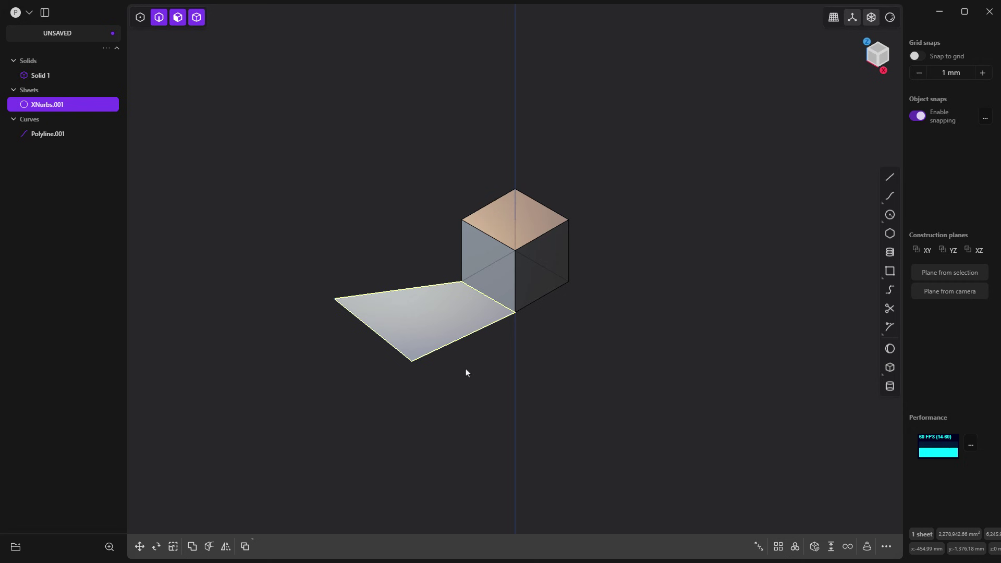
right_click_drag(466, 372, 498, 422)
key("Escape")
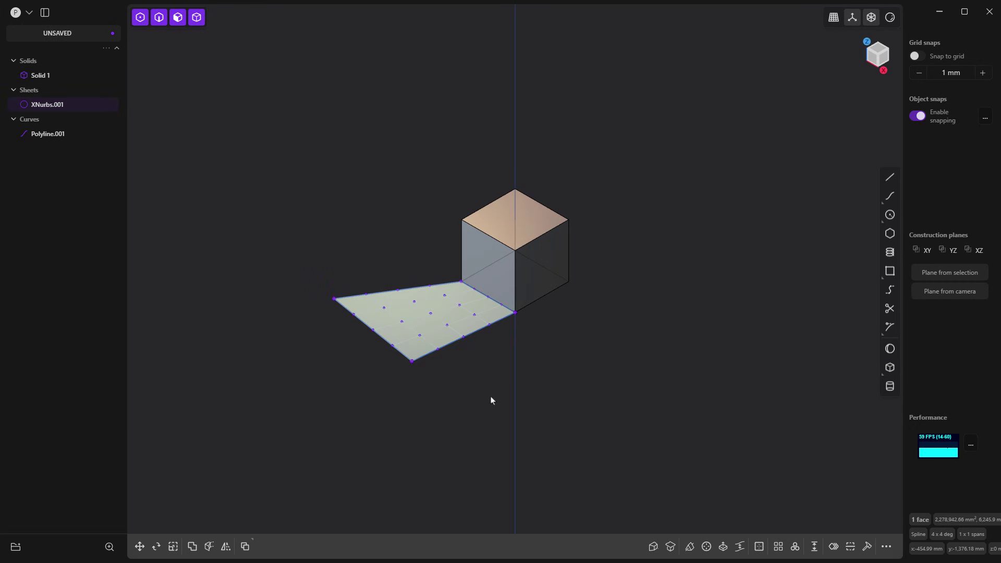
Select a control point on the sheet and lift it 1325.9 mm into a bump.
key("1")
left_click_drag(379, 264, 478, 362)
key("g")
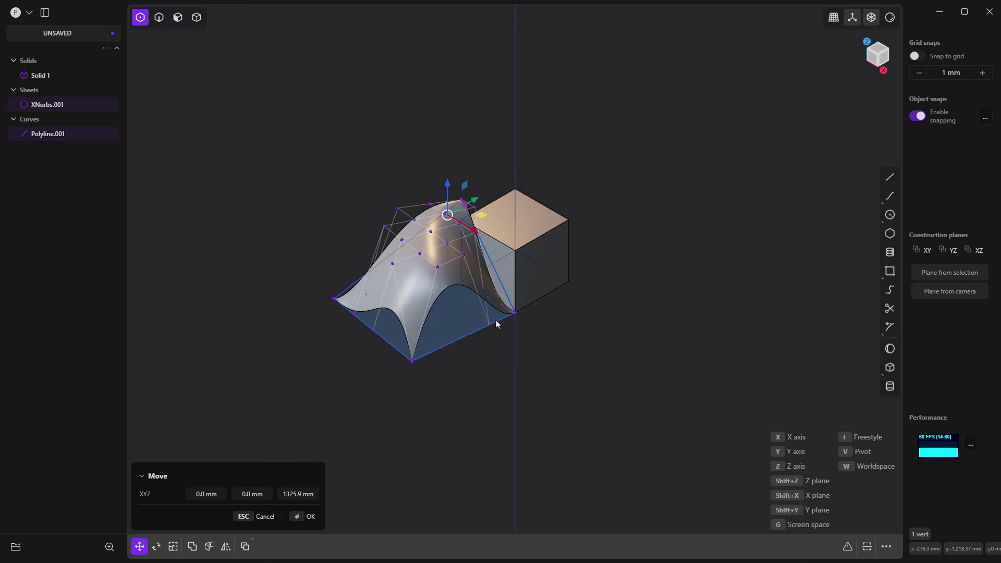
left_click(496, 324)
mouse_move(576, 380)
middle_mouse_down()
mouse_move(496, 403)
mouse_move(597, 374)
mouse_move(590, 389)
middle_mouse_up()
left_click(590, 389)
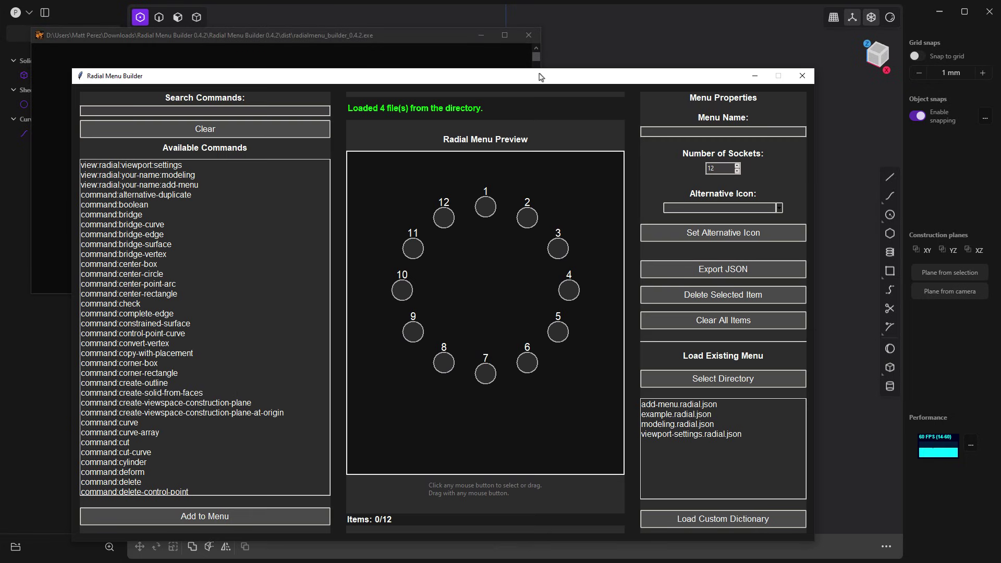
Move the Radial Menu Builder window slightly higher on screen.
left_click_drag(542, 77, 540, 52)
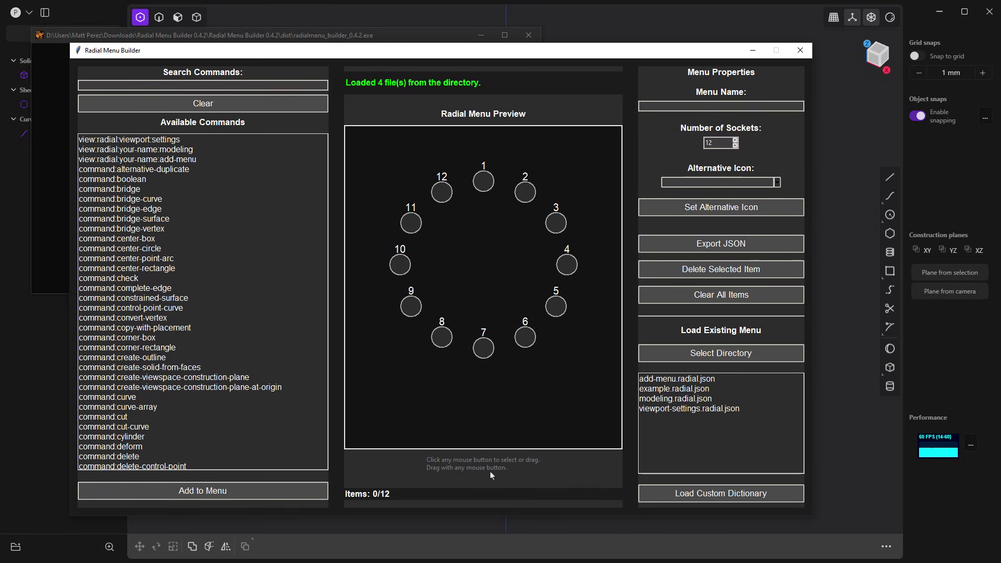